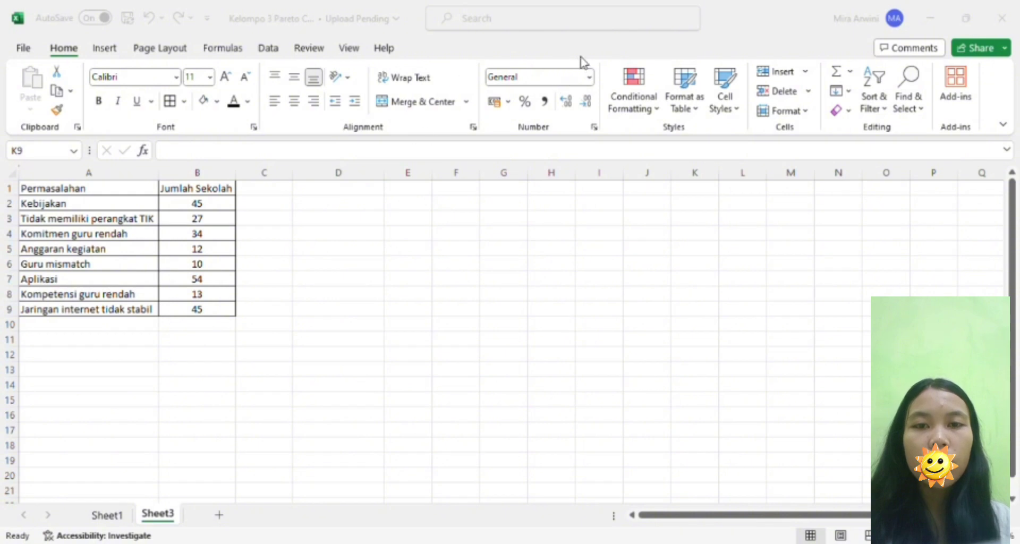
Copy the Permasalahan and Jumlah Sekolah table from A1:B9 to D1, and widen columns D and E to fit the text.
click(620, 38)
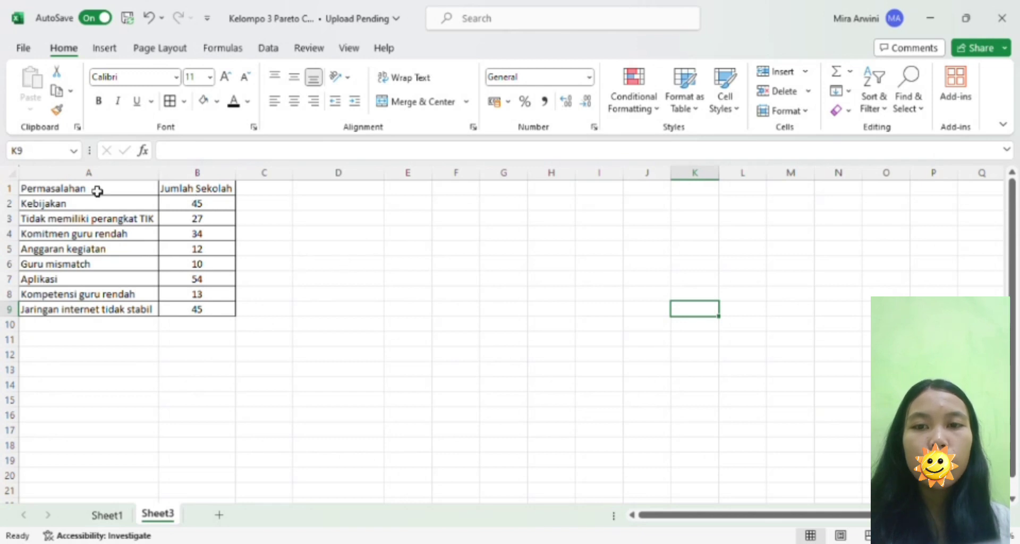
drag(86, 190, 205, 315)
key(ctrl+c)
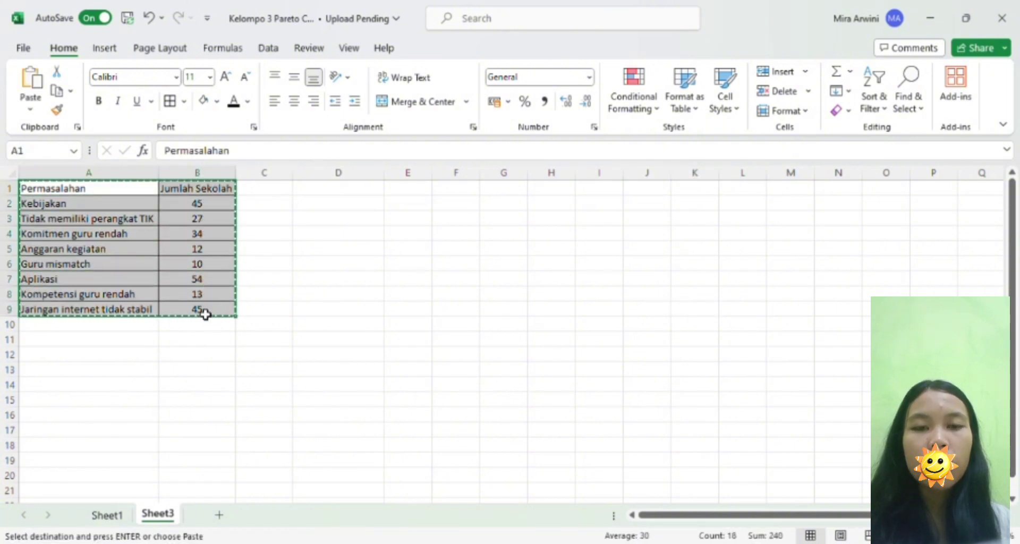
click(325, 192)
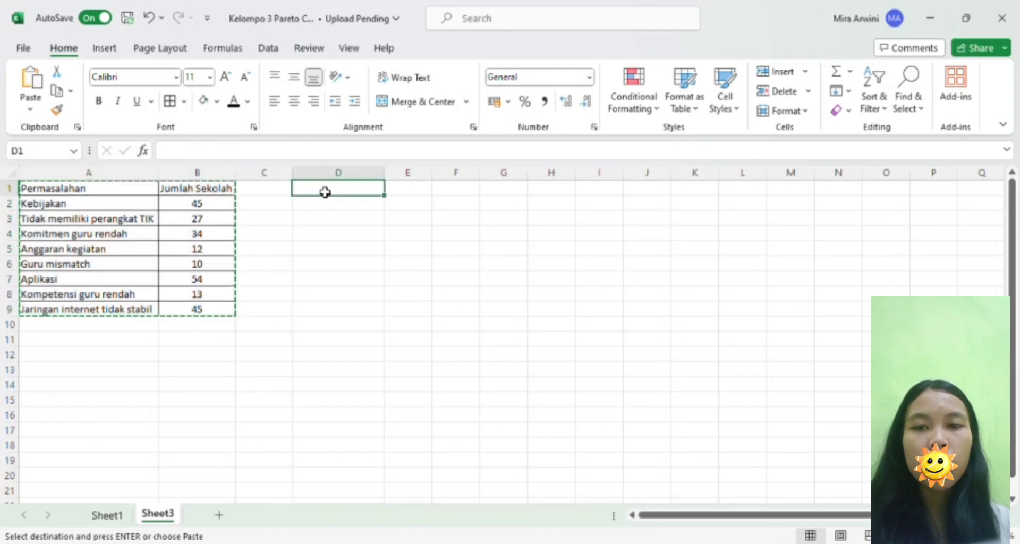
key(ctrl+v)
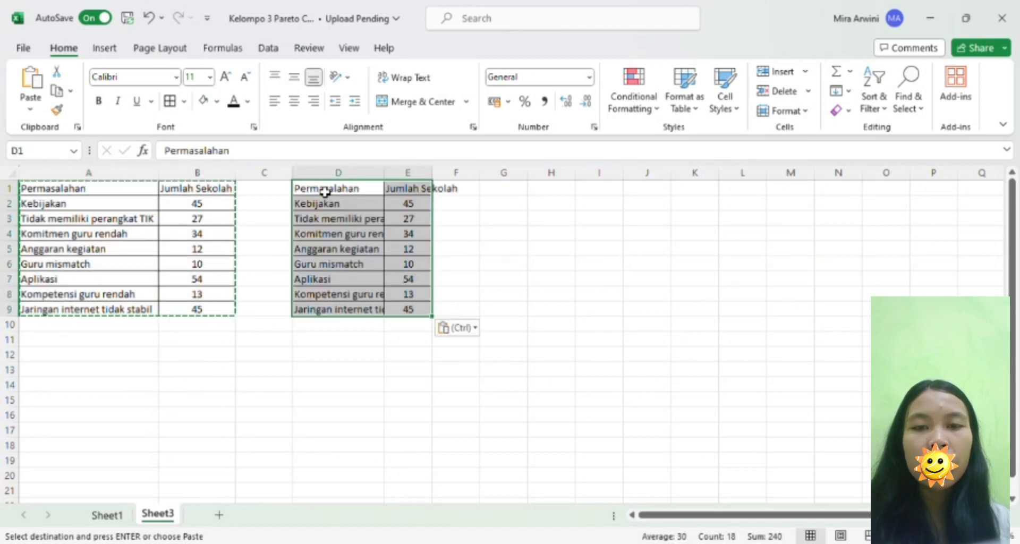
drag(433, 177, 463, 177)
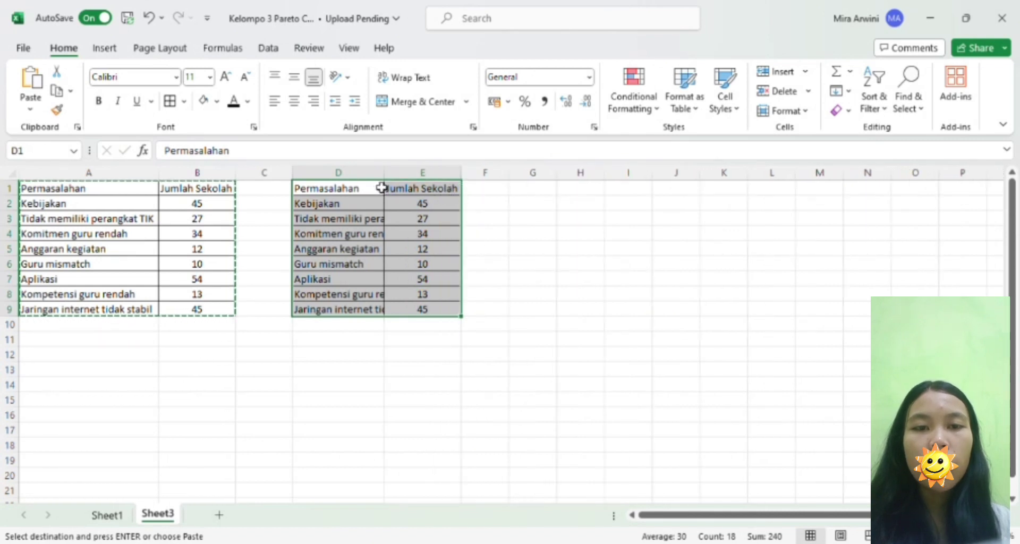
drag(384, 179, 459, 175)
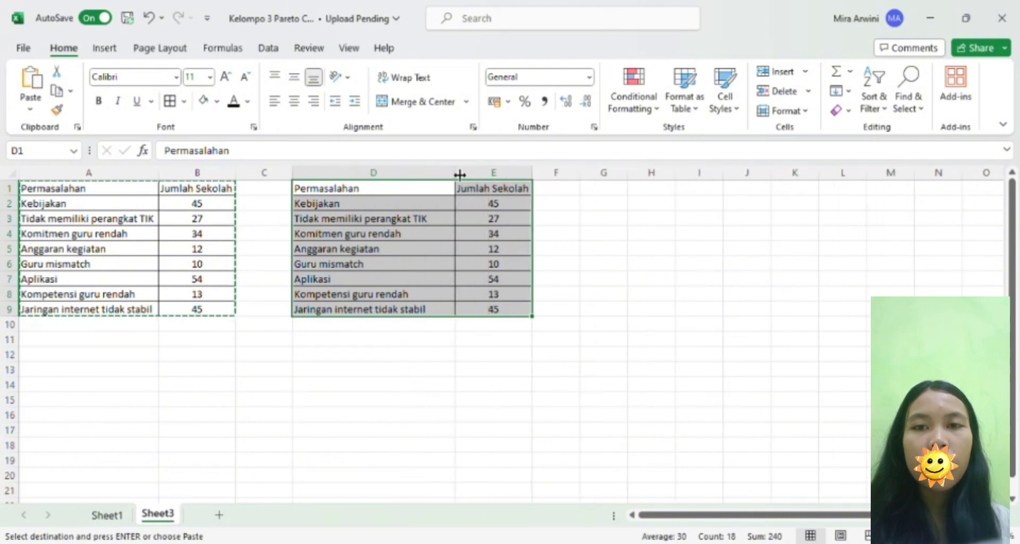
Sort the copied table by the Jumlah Sekolah values in E2:E9 from largest to smallest, expanding the sort to column D.
click(495, 205)
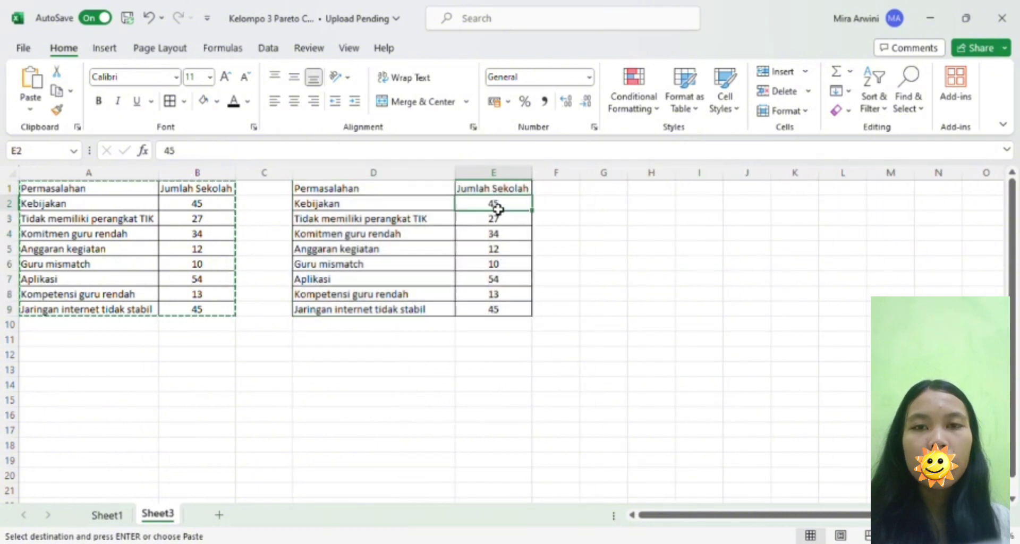
drag(498, 214, 499, 313)
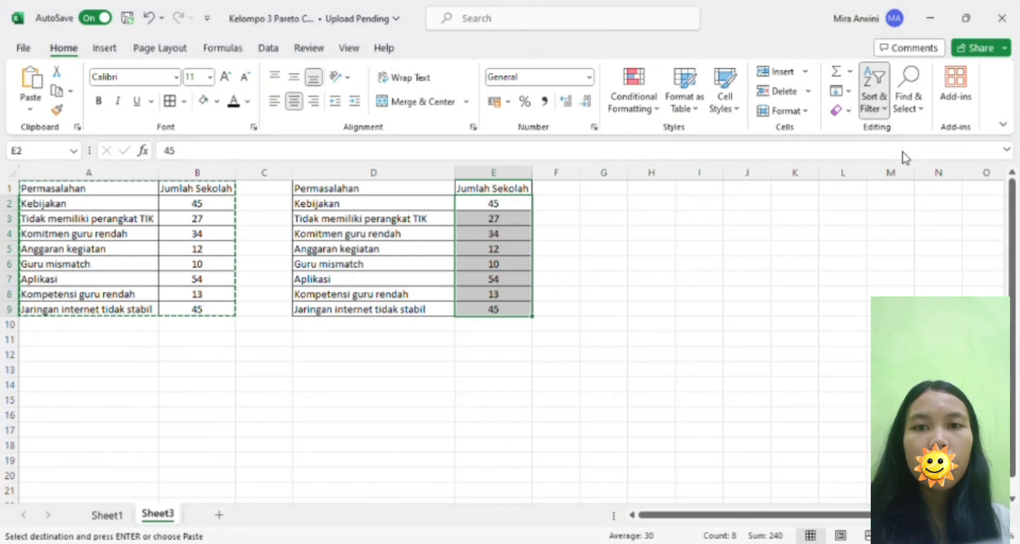
key(Escape)
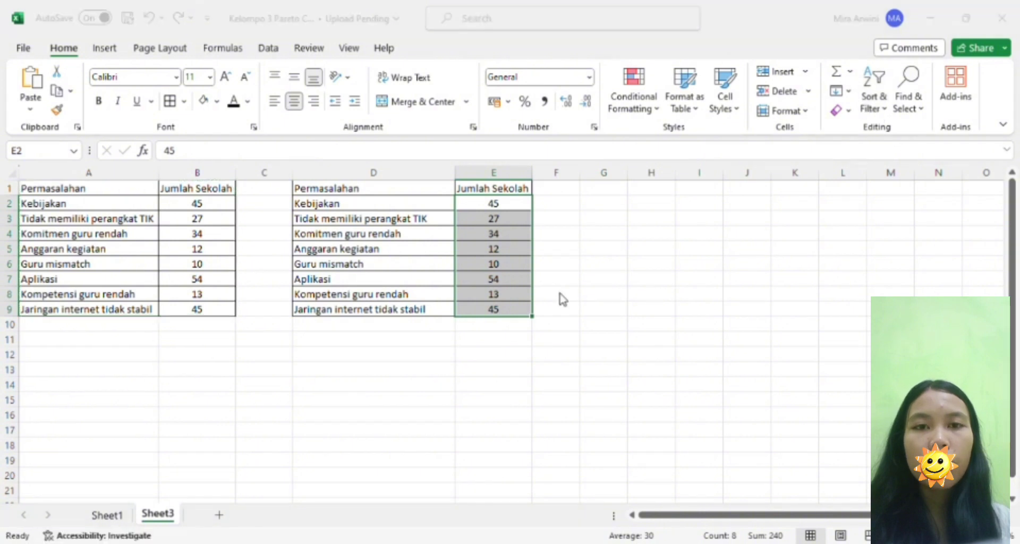
key(Return)
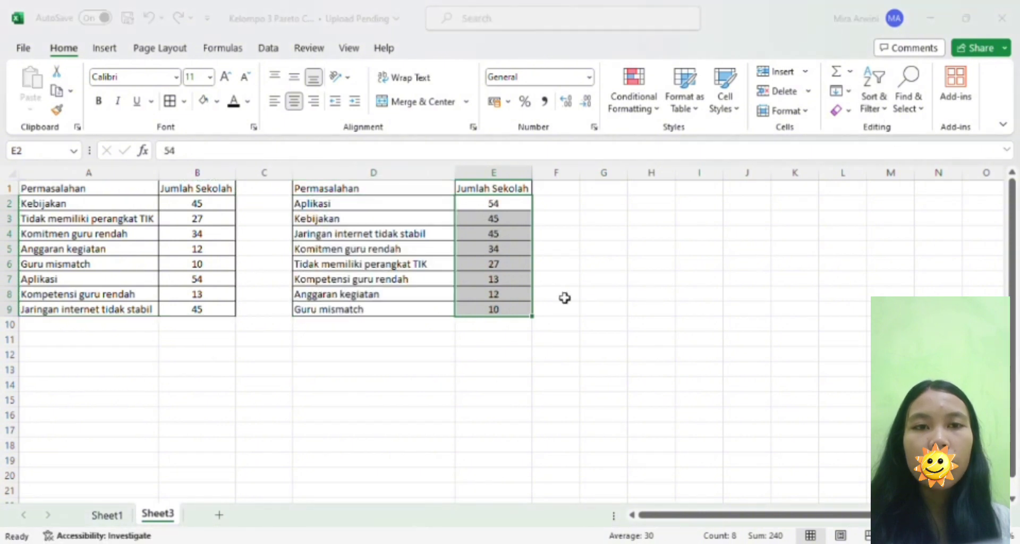
Enter the header "persentase" in F1 and widen column F to fit it.
click(562, 195)
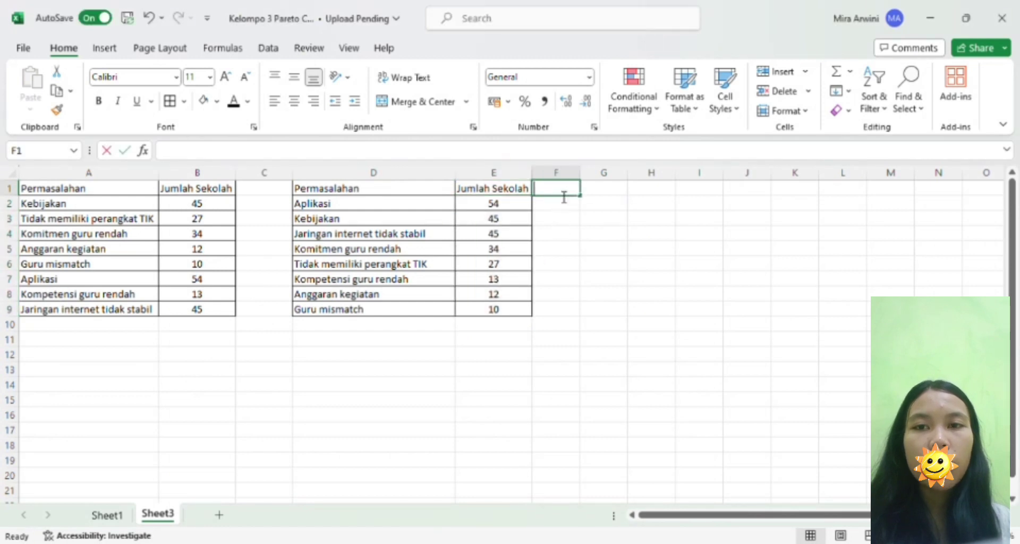
text(perse)
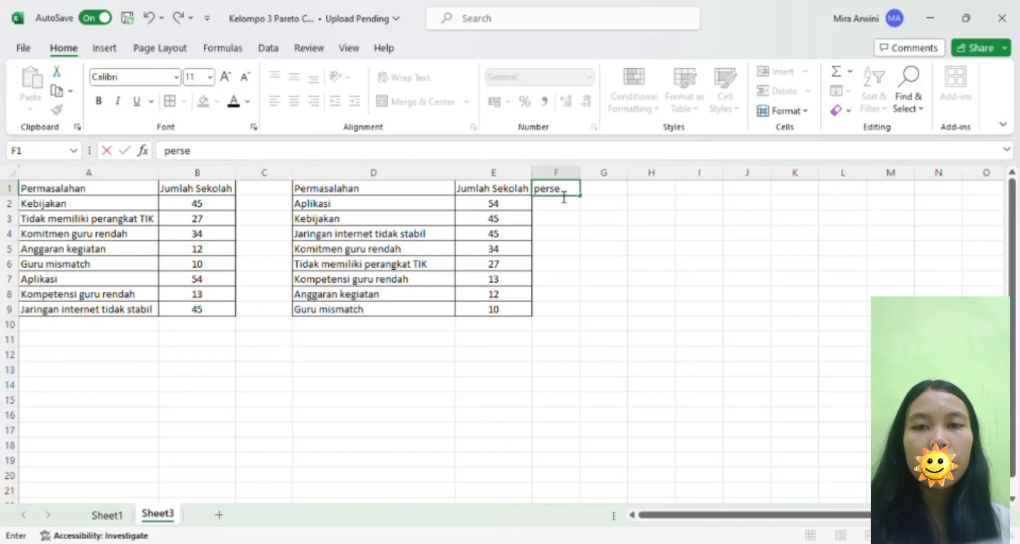
text(ntase)
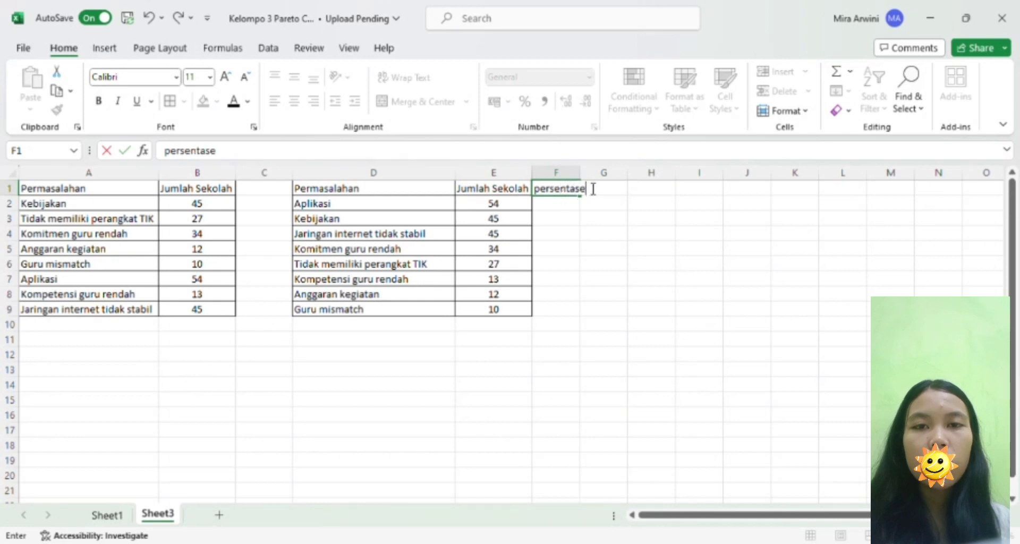
drag(578, 173, 605, 175)
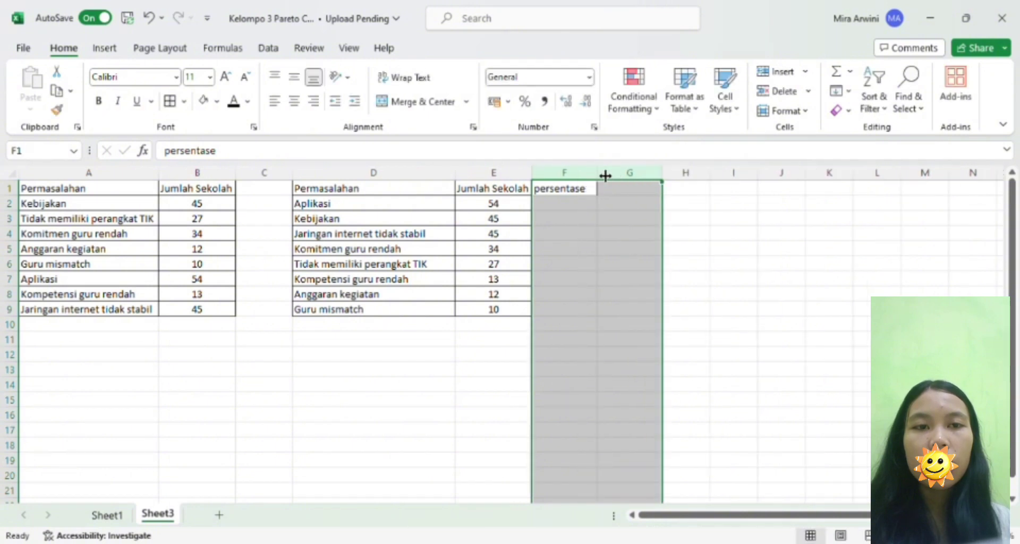
click(569, 203)
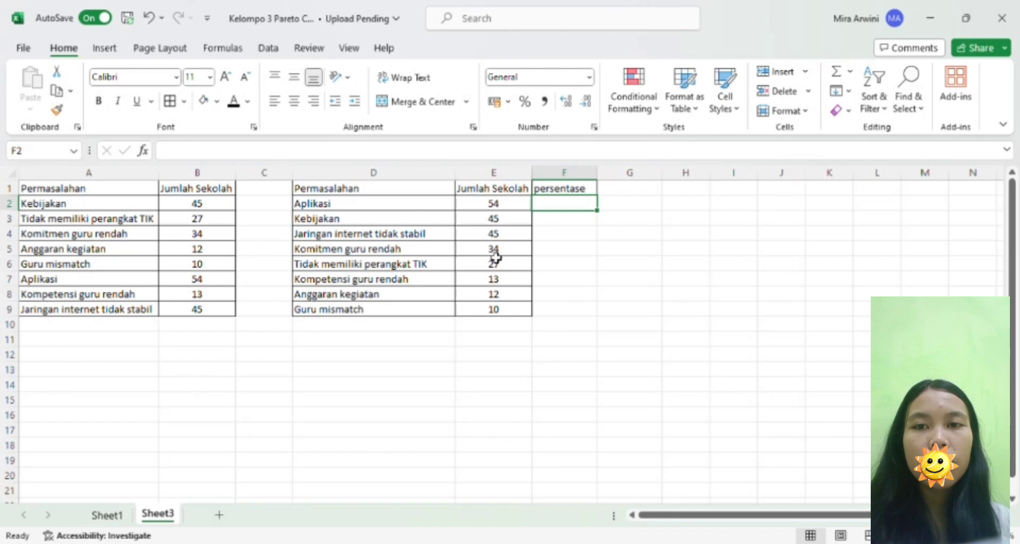
Total the sorted Jumlah Sekolah values in E10 with a SUM formula over E2:E9.
click(494, 325)
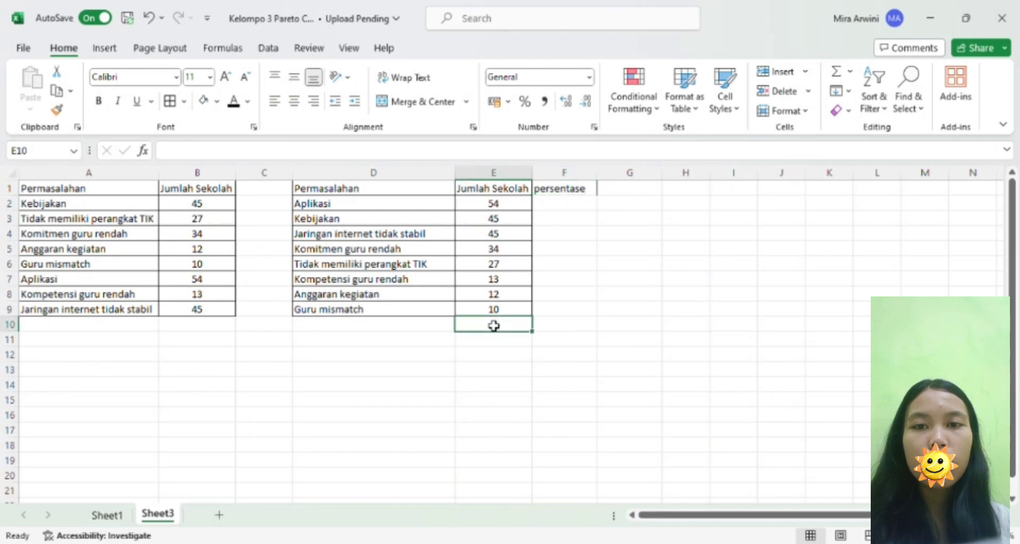
text(=su)
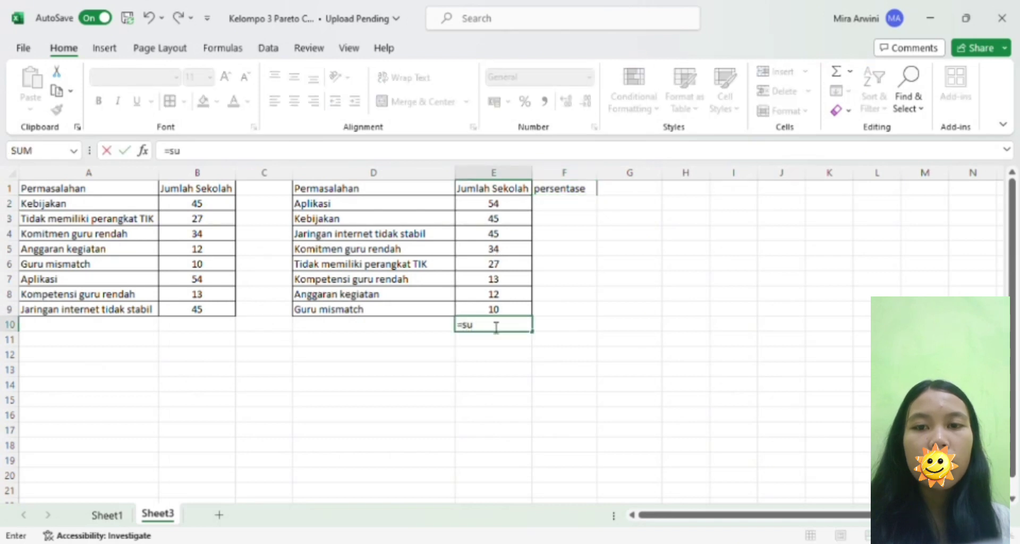
text(m)
key(Tab)
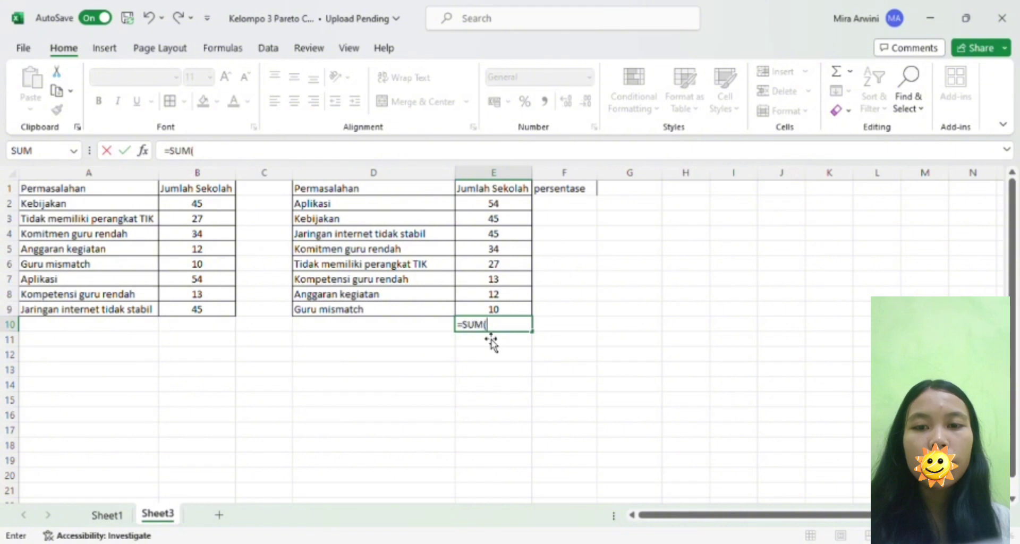
drag(505, 205, 511, 312)
key(Return)
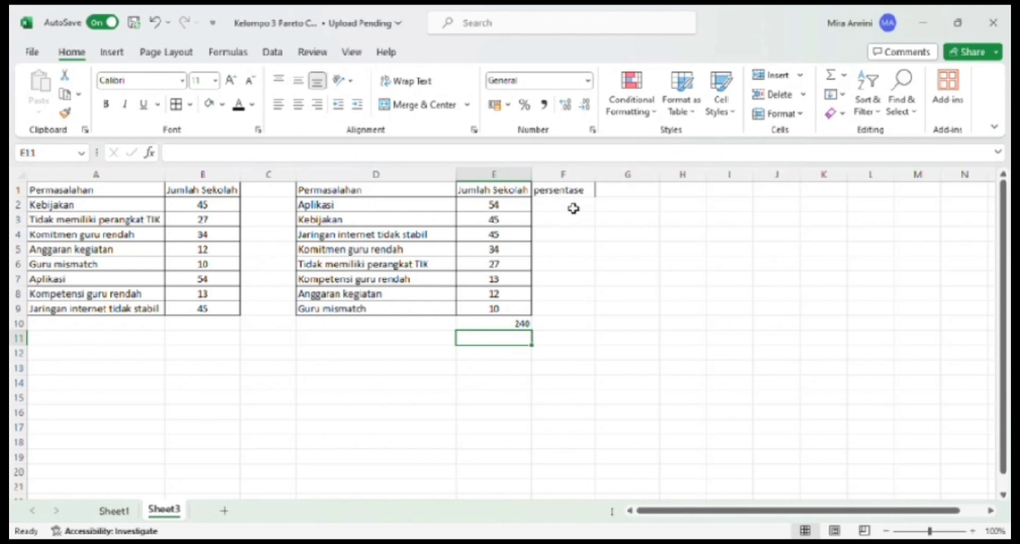
Enter the formula =E2/E10 in F2 to calculate Aplikasi's share of the total.
click(573, 208)
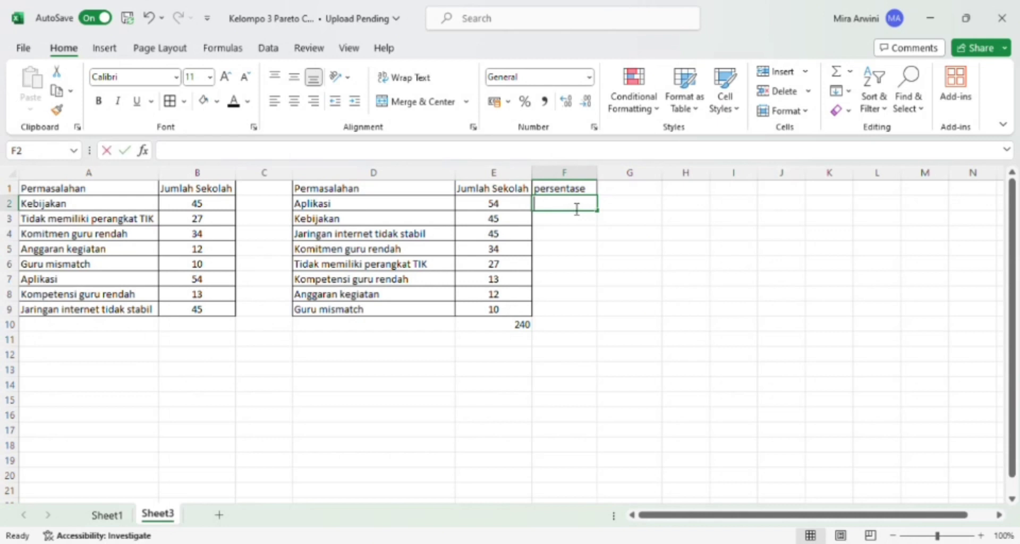
text(=)
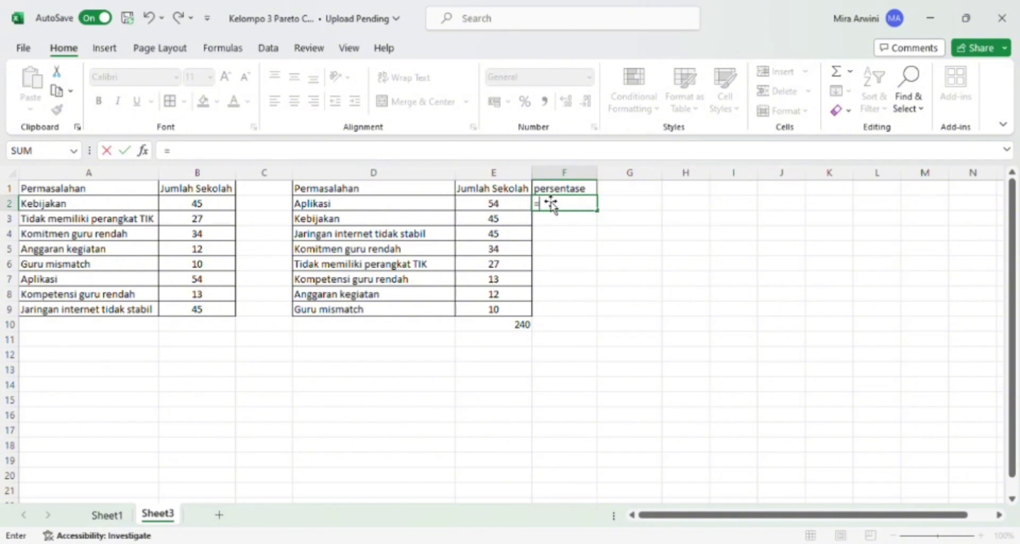
click(515, 206)
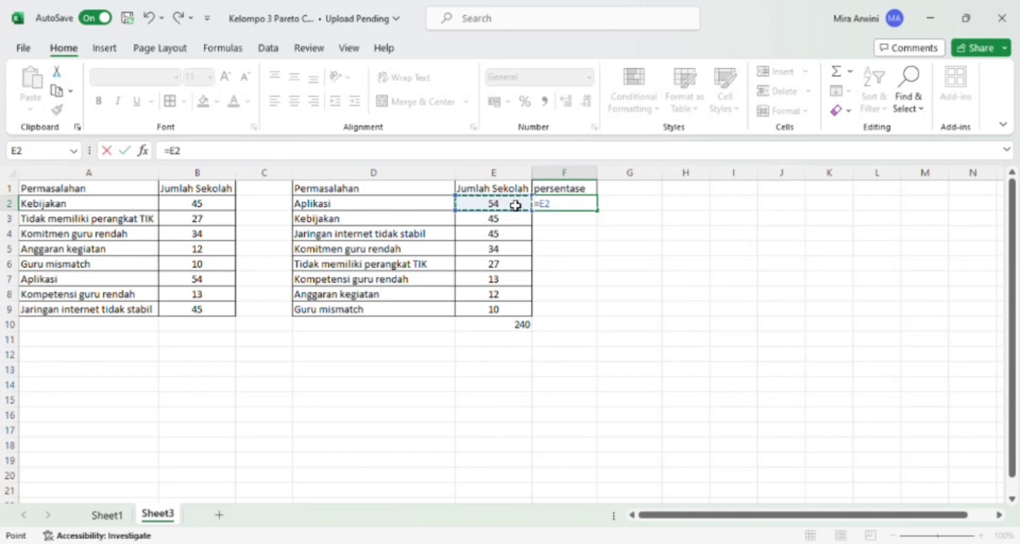
text(/)
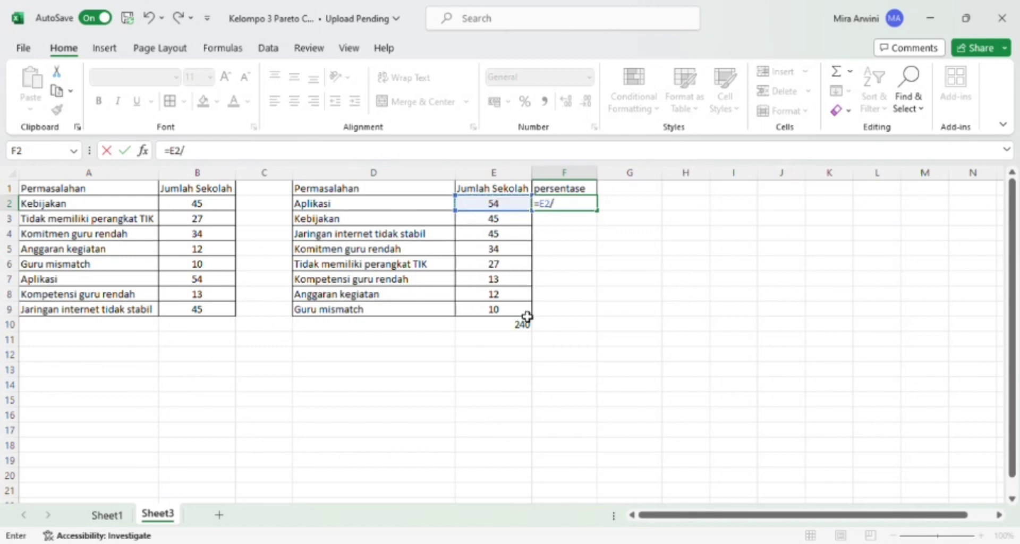
click(524, 328)
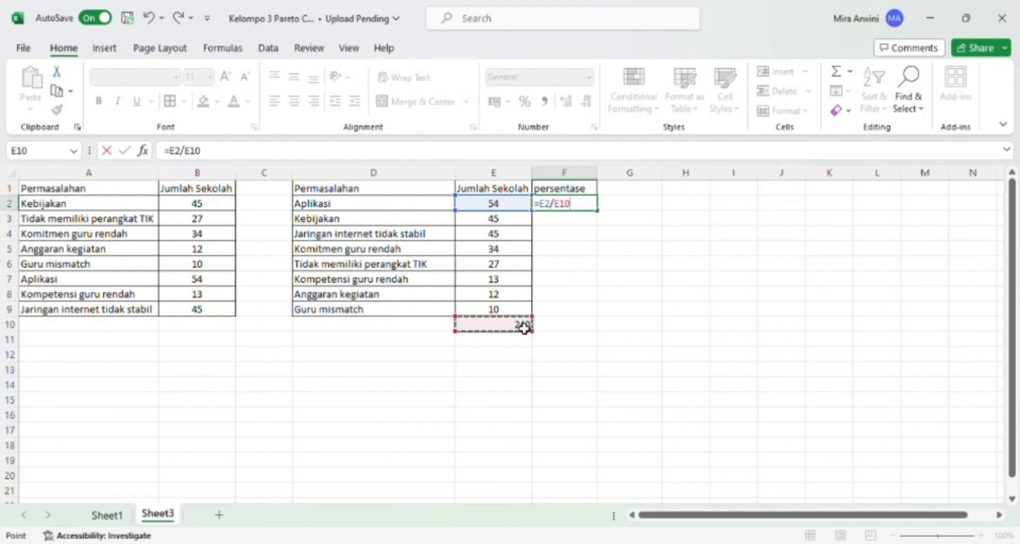
key(Return)
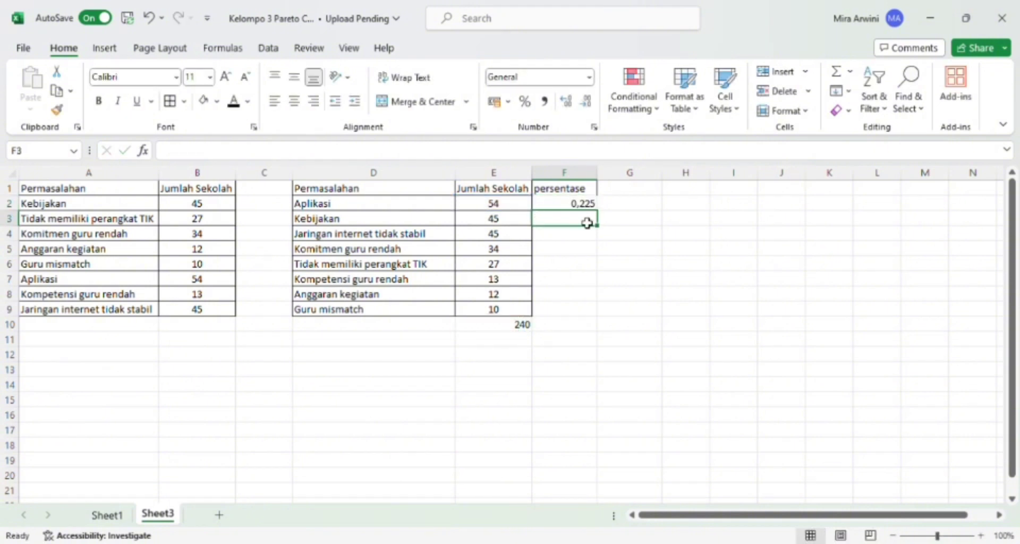
Make the total's reference absolute in the F2 formula so it reads =E2/$E$10.
click(582, 207)
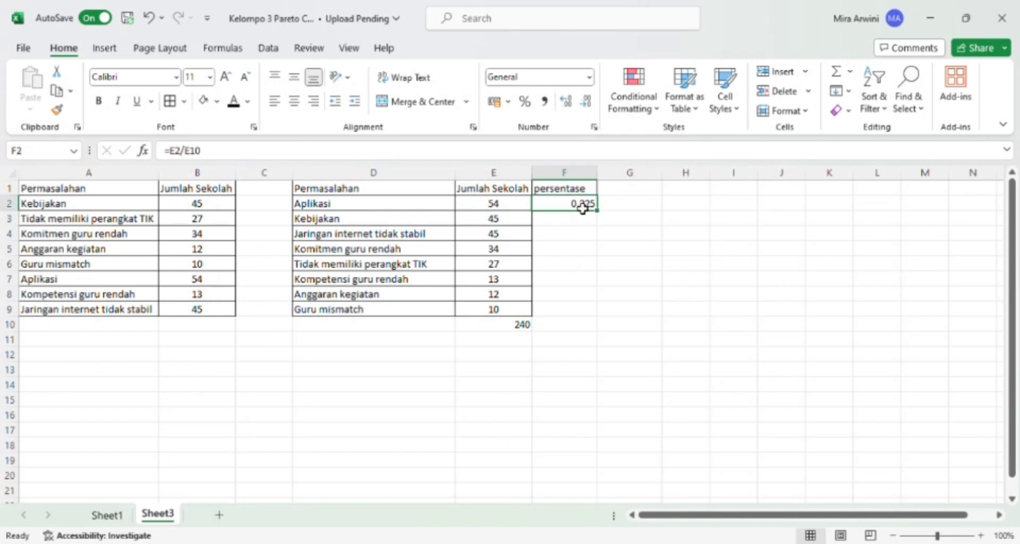
click(197, 153)
text($E)
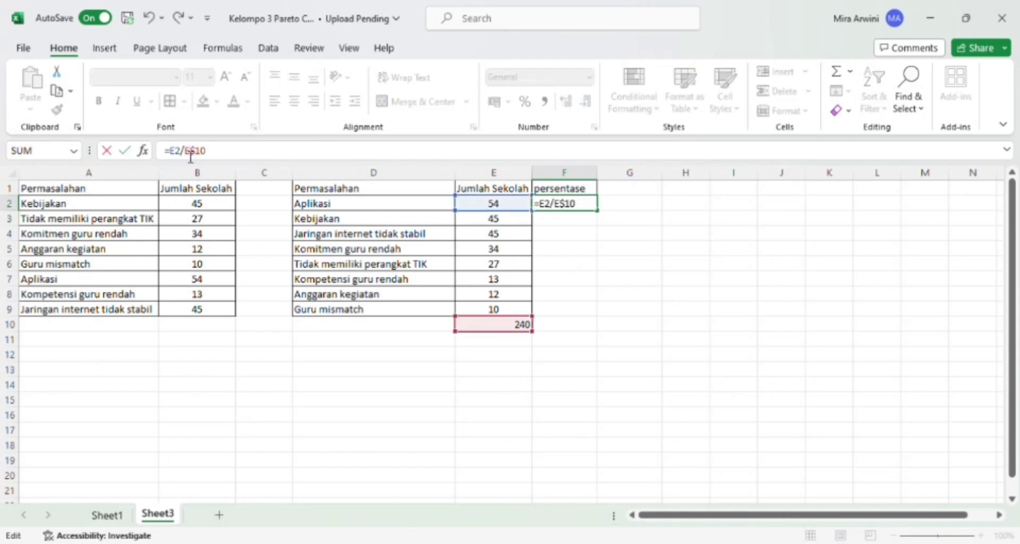
text($)
key(Return)
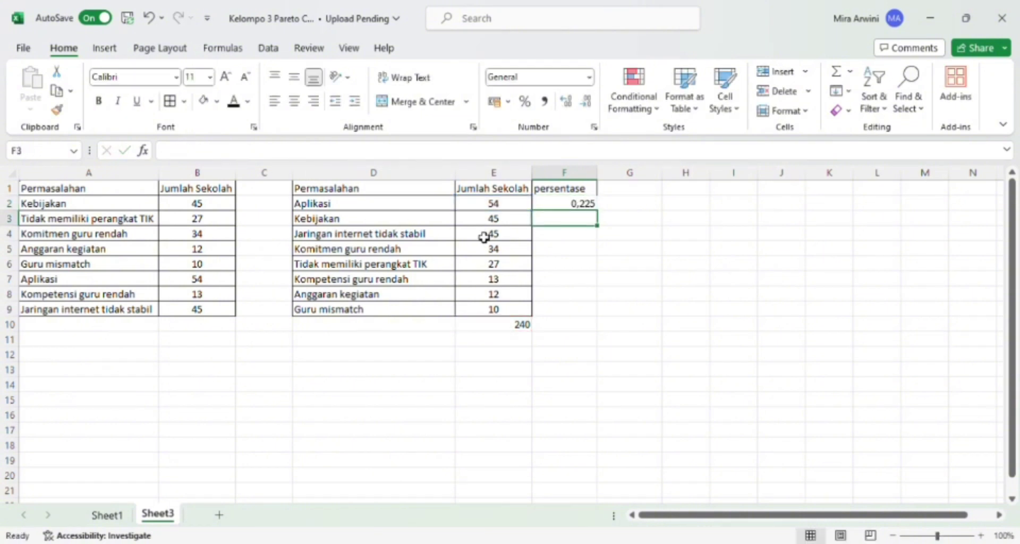
Fill the F2 formula down to F9 and format F2:F9 as percentages.
click(574, 206)
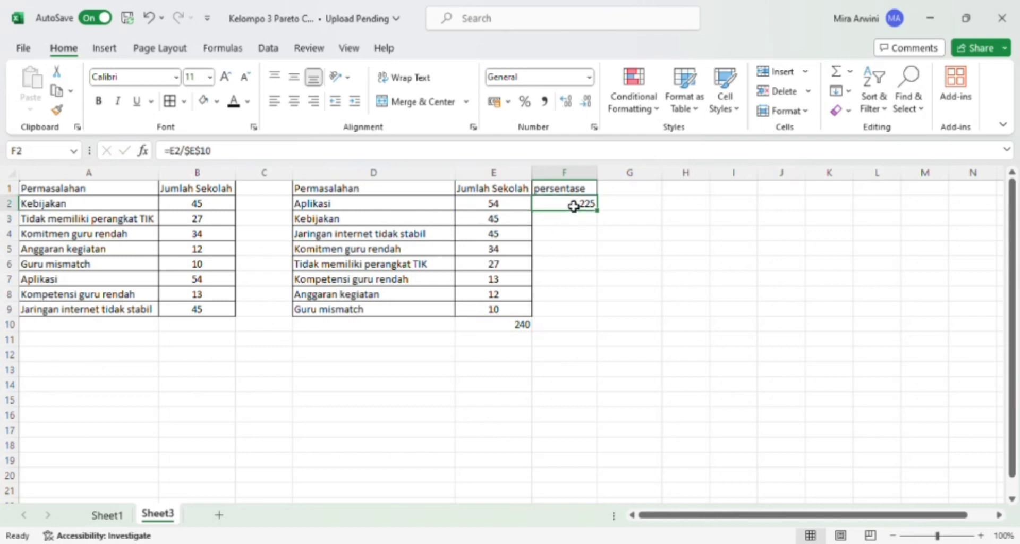
double_click(603, 215)
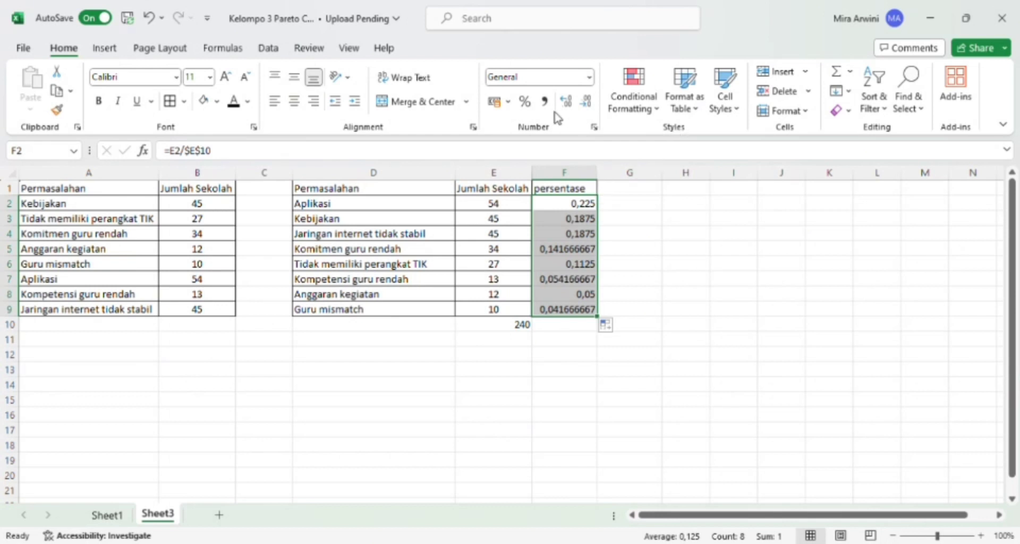
click(526, 101)
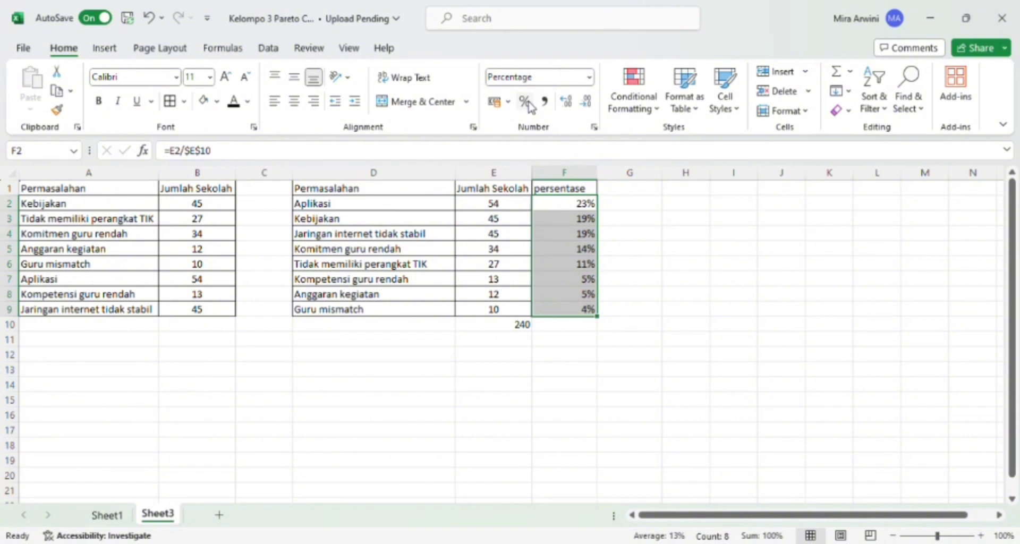
Enter the header persentase kumulatif in G1 and widen column G to fit it.
click(620, 196)
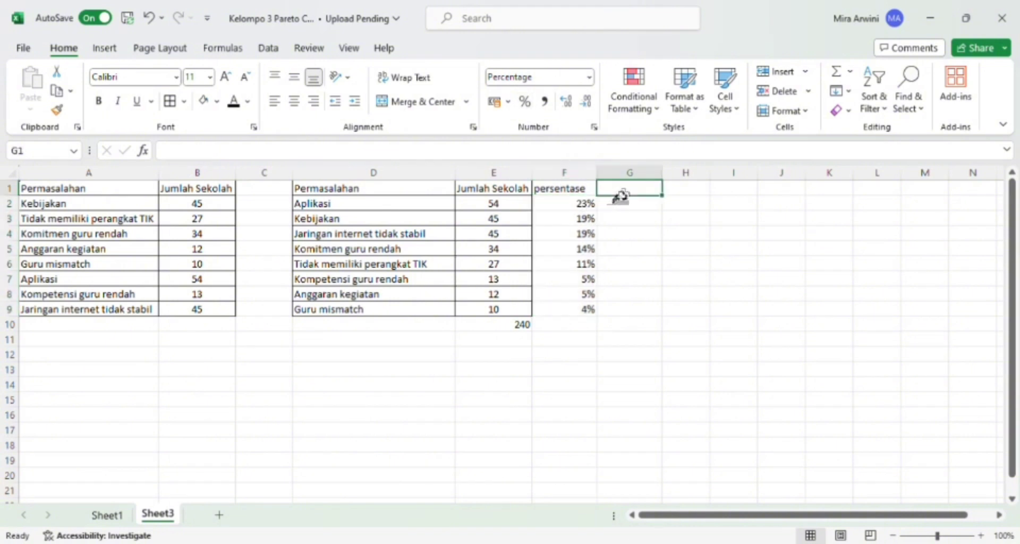
text(p)
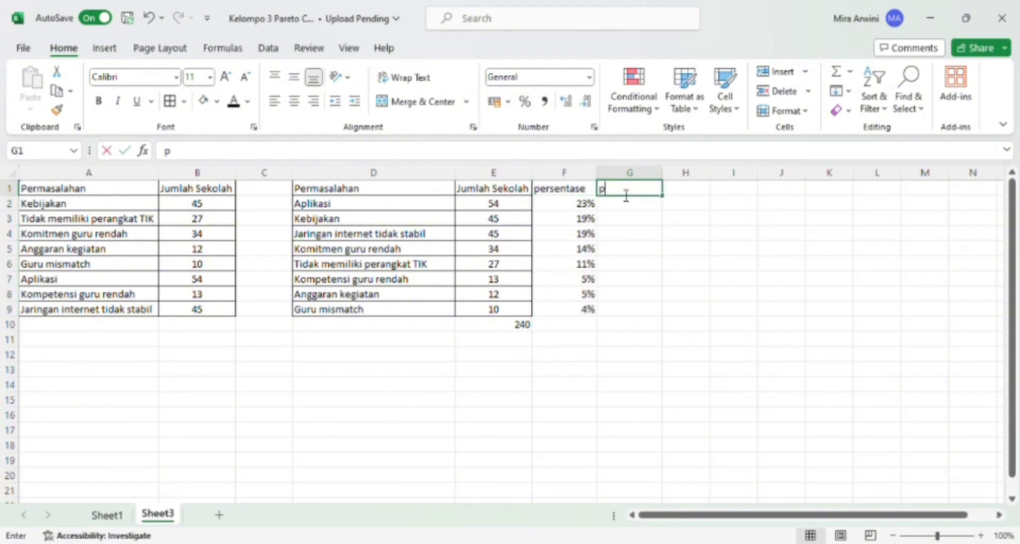
text(ersenta)
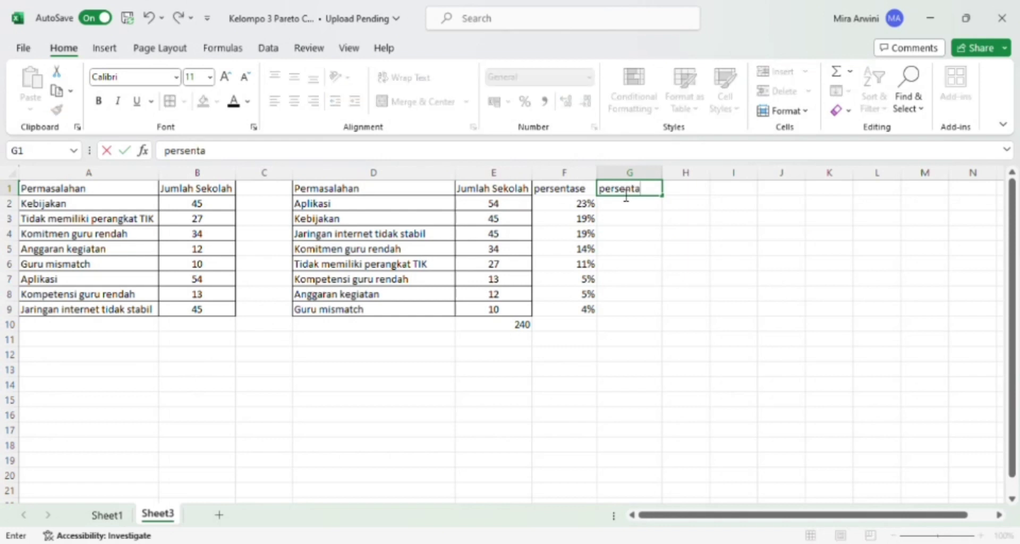
text(se kumula)
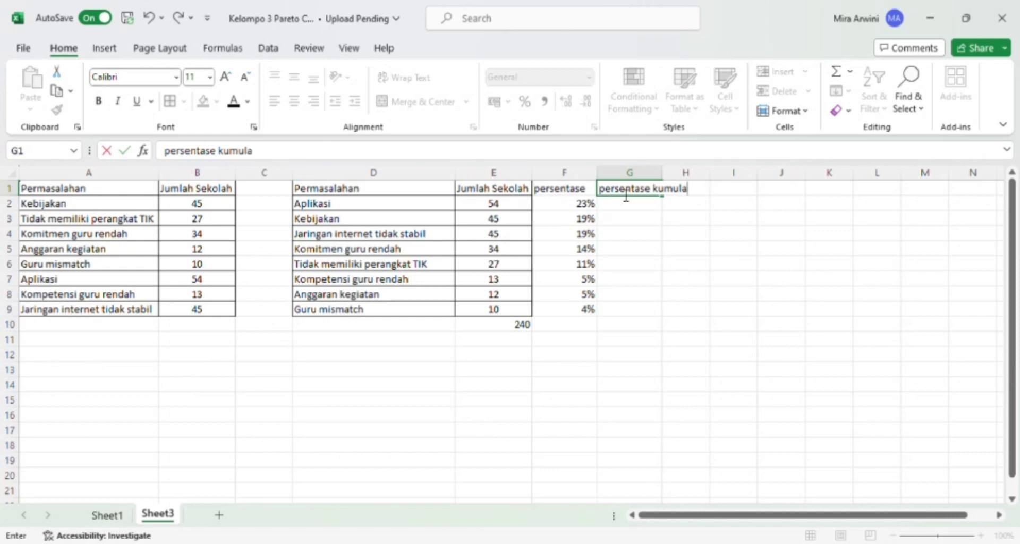
text(tifny)
key(BackSpace)
key(BackSpace)
click(660, 173)
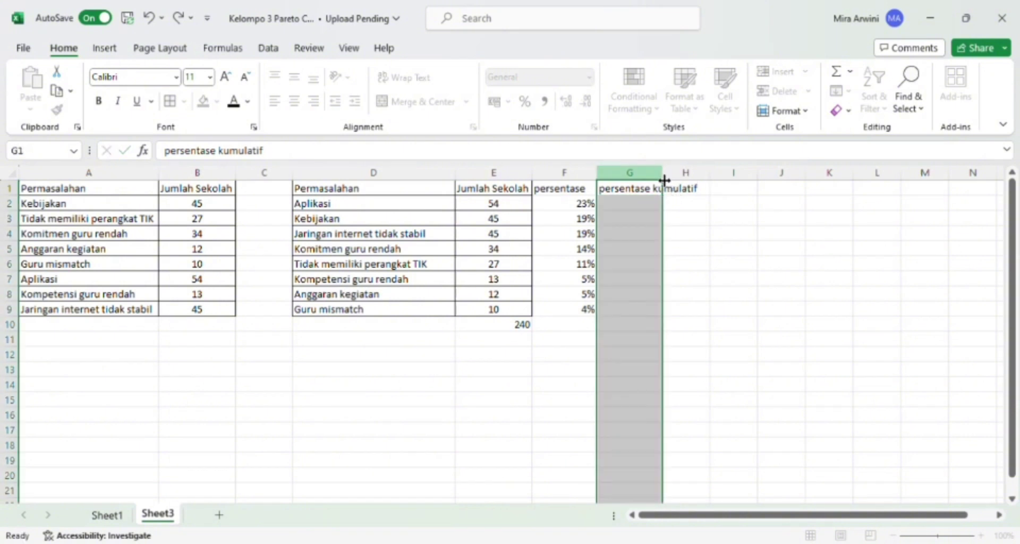
drag(664, 180, 701, 176)
Enter the formula =F2 in G2 as Aplikasi's cumulative percentage.
click(644, 238)
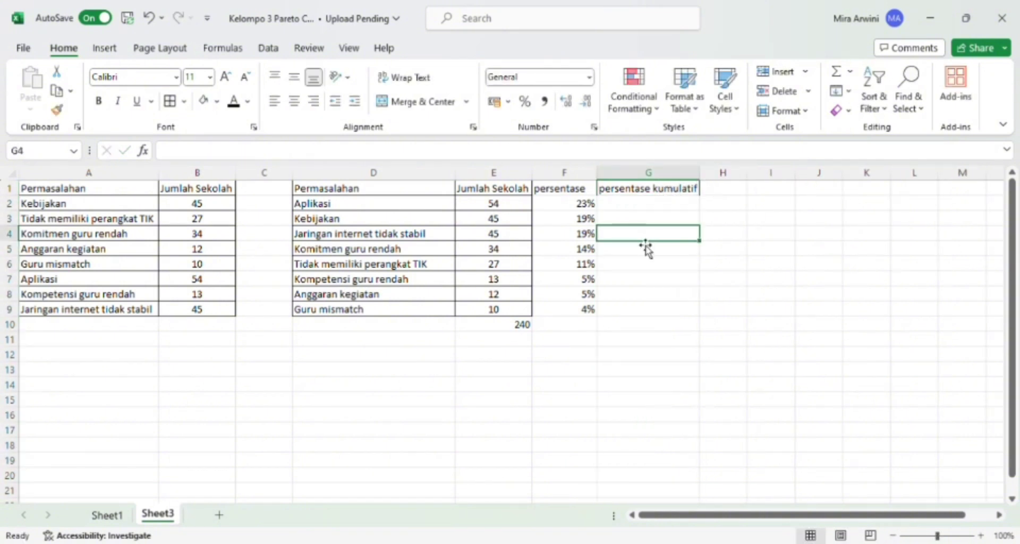
click(644, 209)
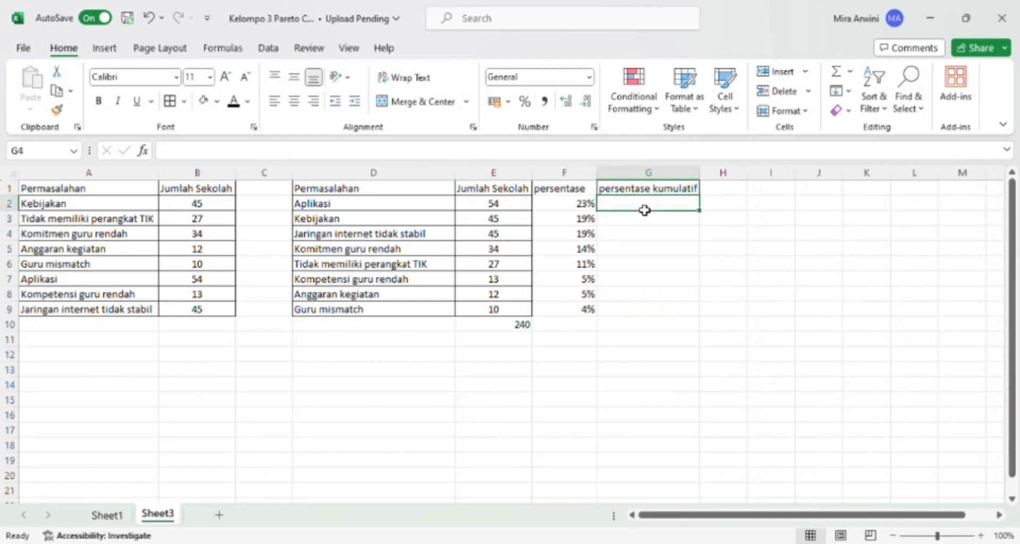
text(=)
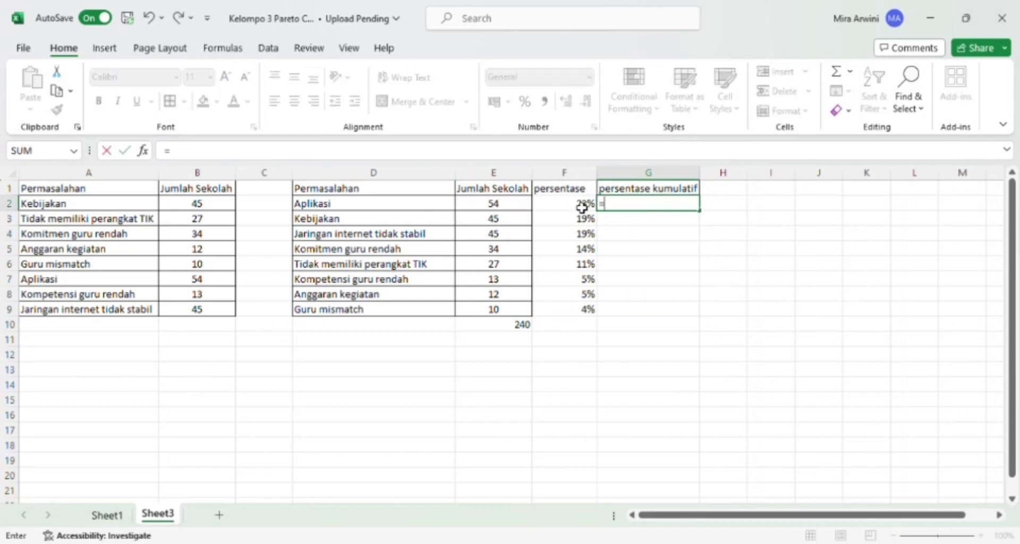
click(582, 206)
key(Return)
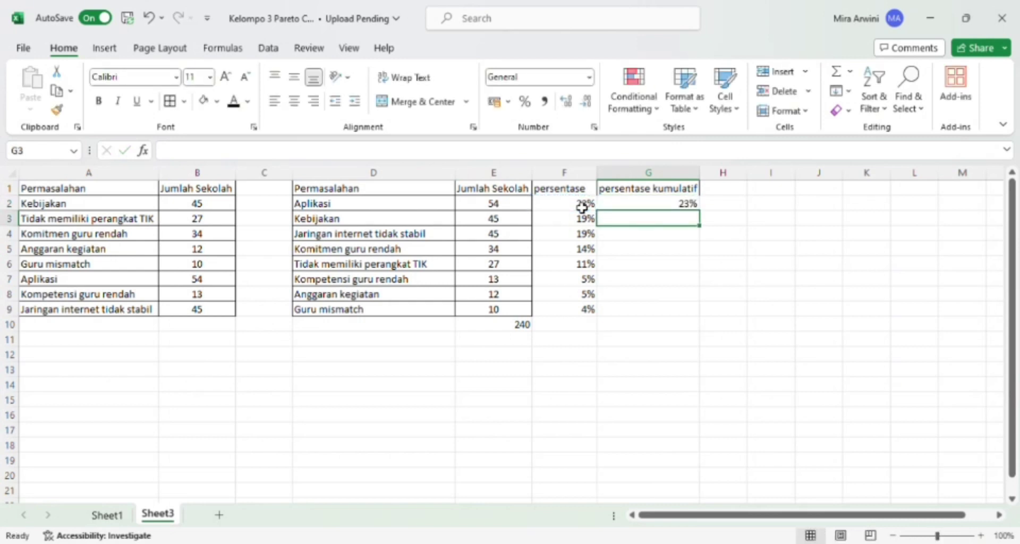
Enter the formula =F3+G2 in G3 to accumulate Kebijakan's percentage.
text(=)
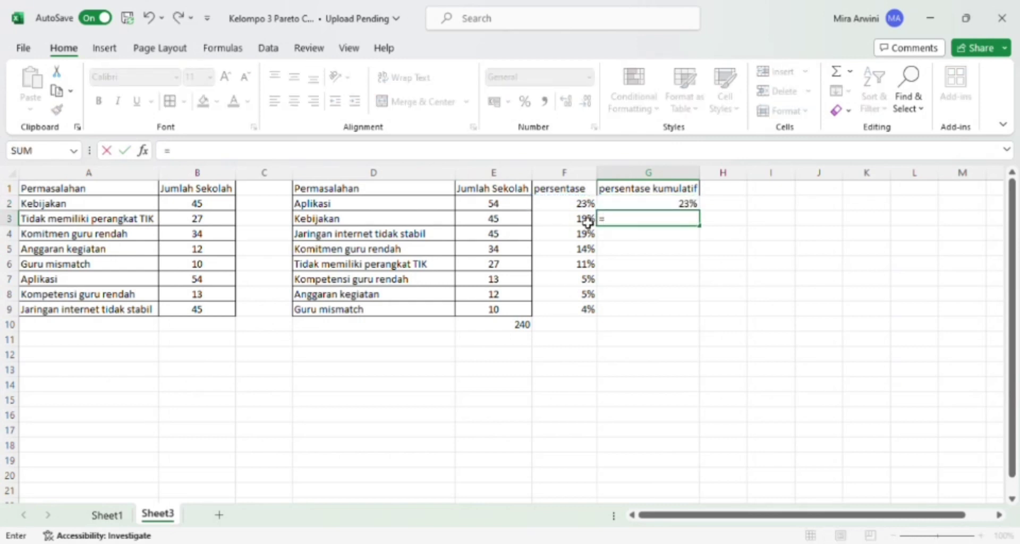
click(585, 224)
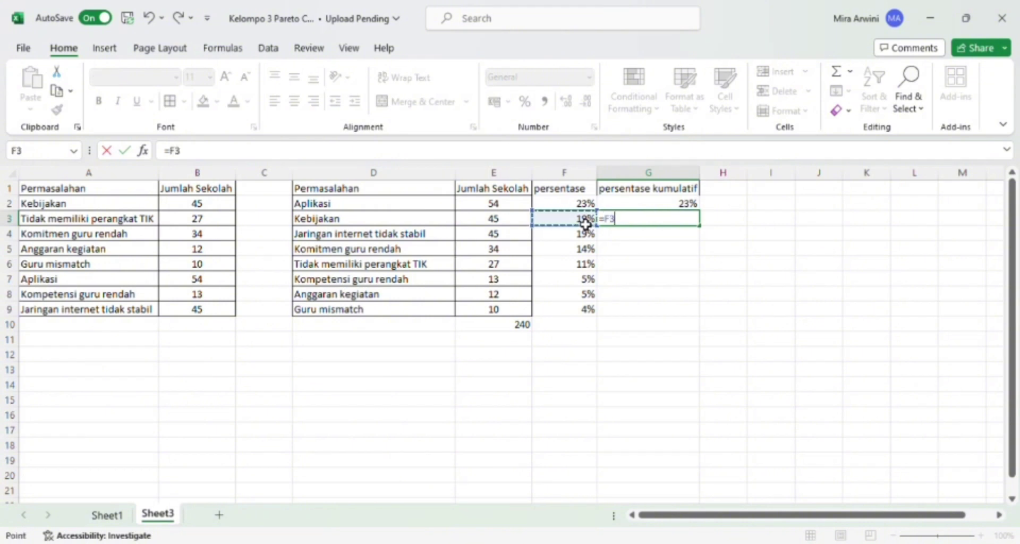
text(?)
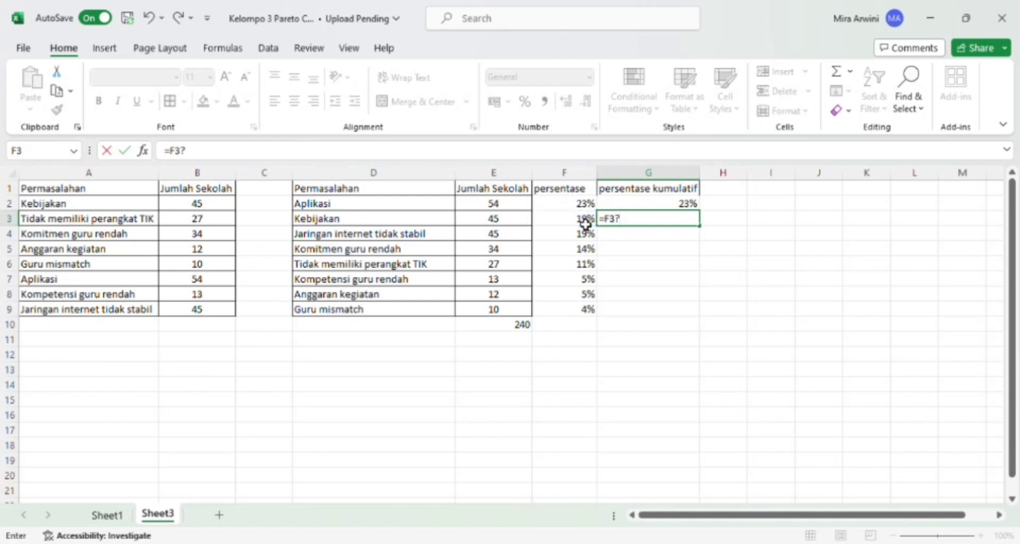
key(BackSpace)
text(+)
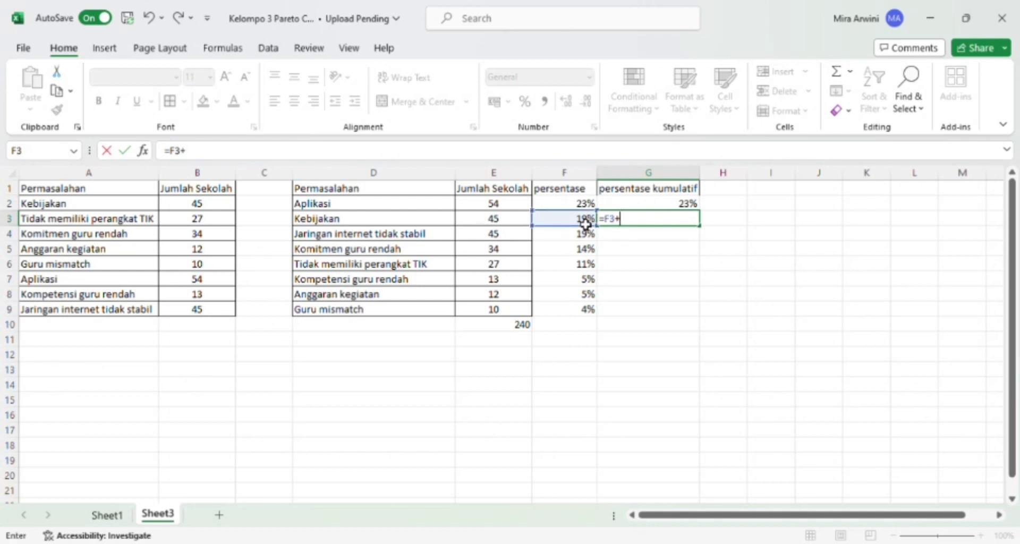
click(663, 210)
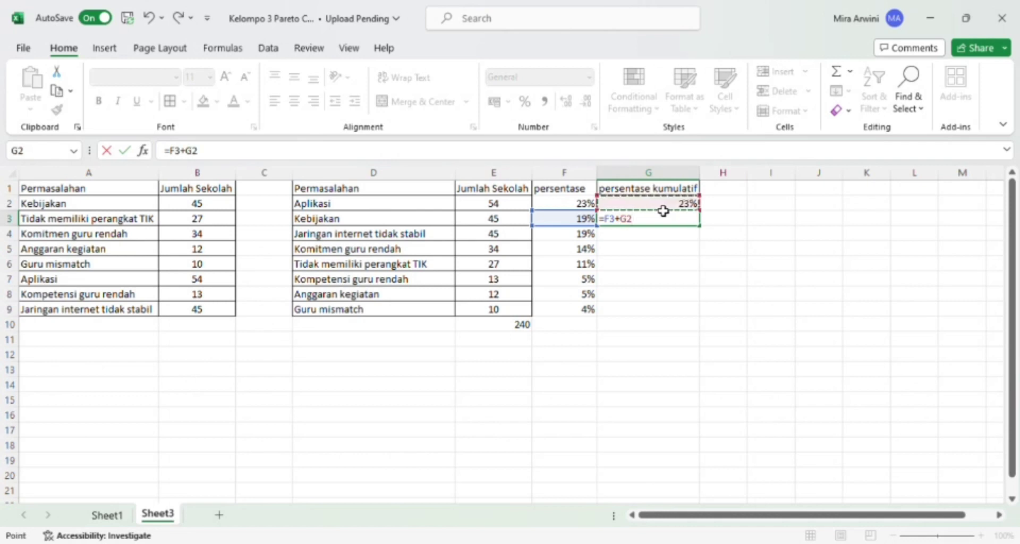
key(Return)
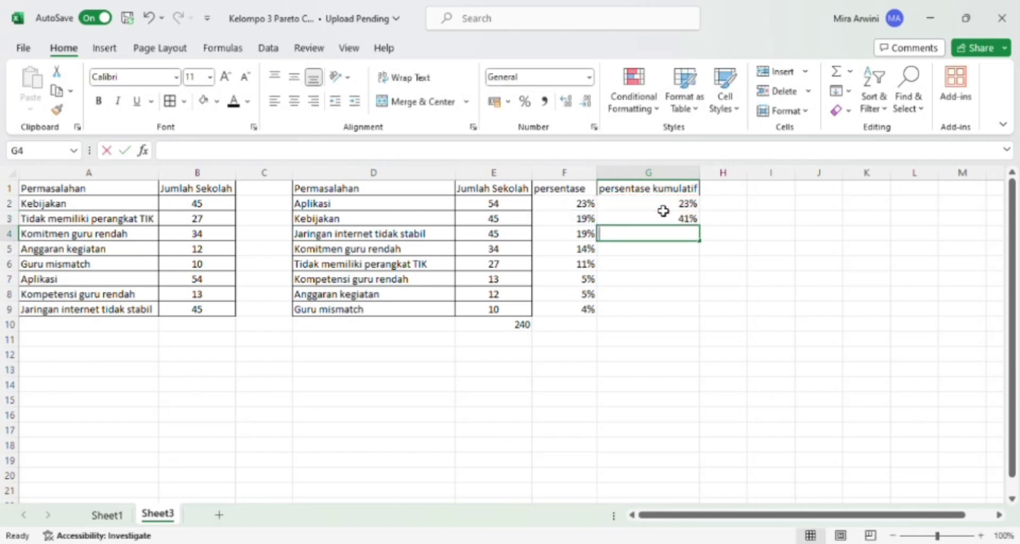
Fill the cumulative percentage formula from G3 down to G9.
text(=)
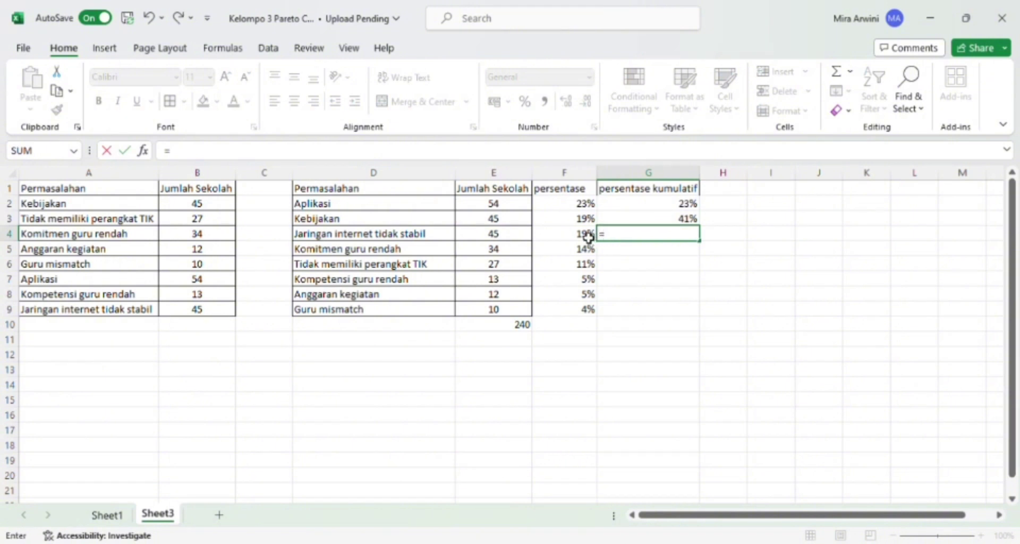
click(588, 237)
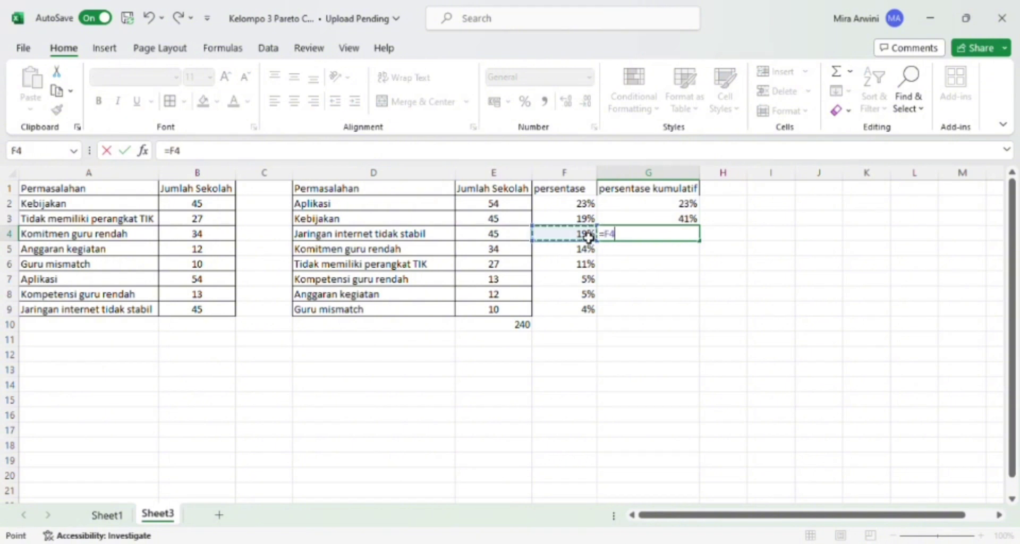
text(+)
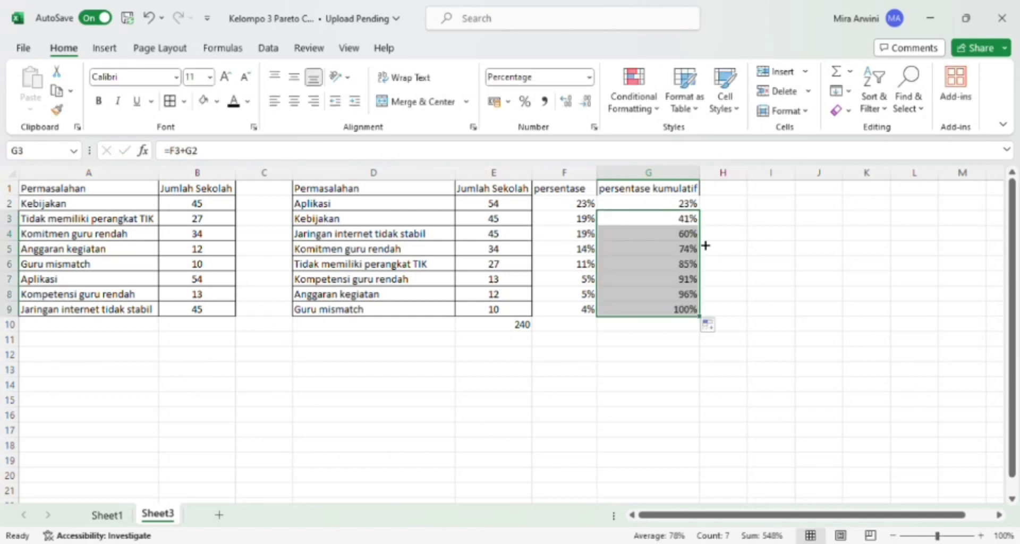
click(542, 374)
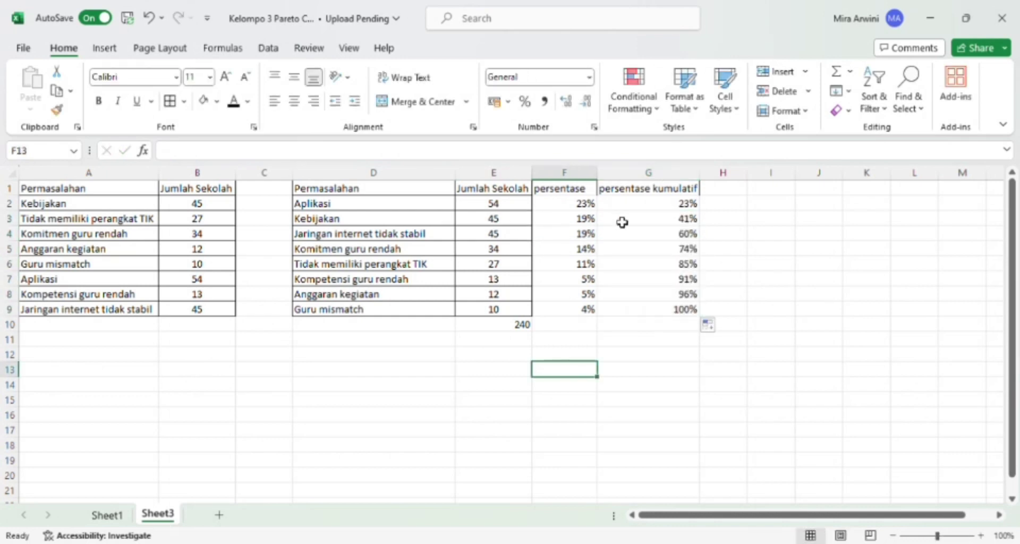
Apply all borders to the persentase and persentase kumulatif columns in F1:G9.
drag(571, 190, 685, 312)
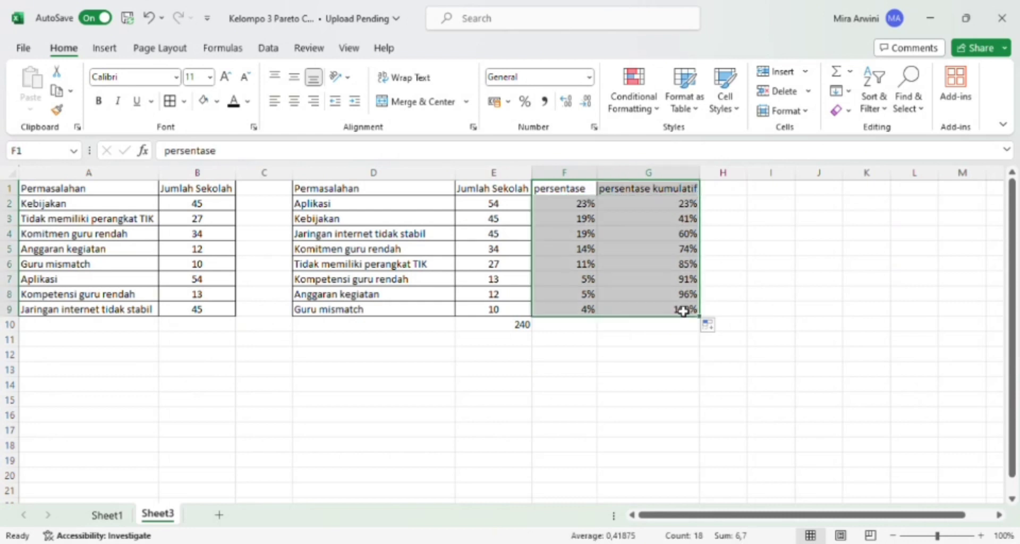
click(170, 101)
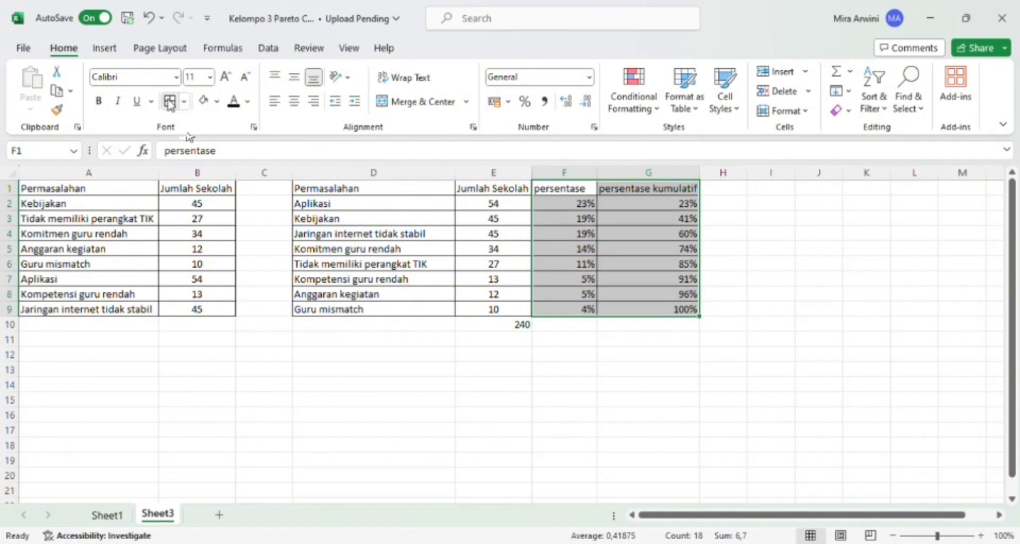
click(547, 355)
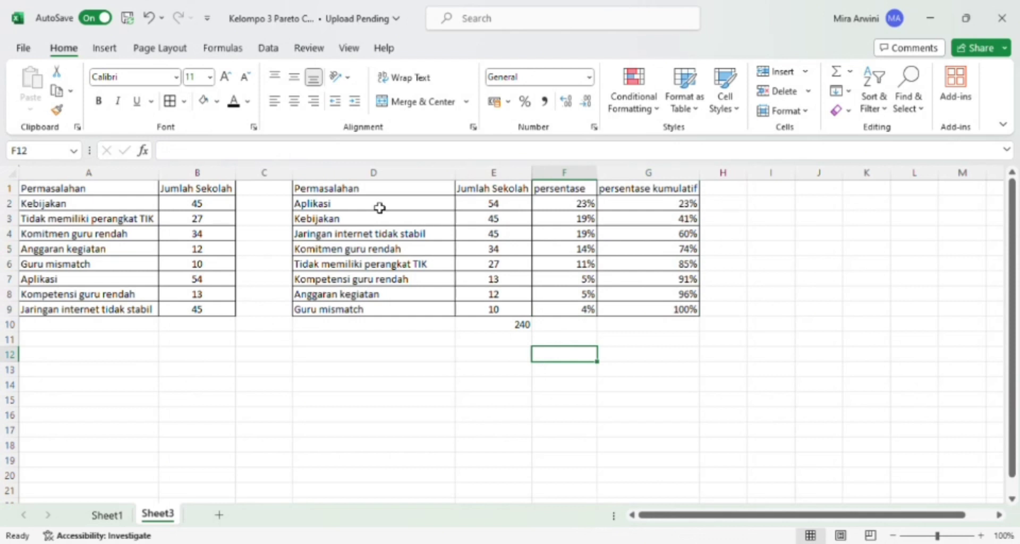
Insert a clustered column chart from D1:E9 and G1:G9 and give it the dark-background chart style.
drag(363, 195, 502, 317)
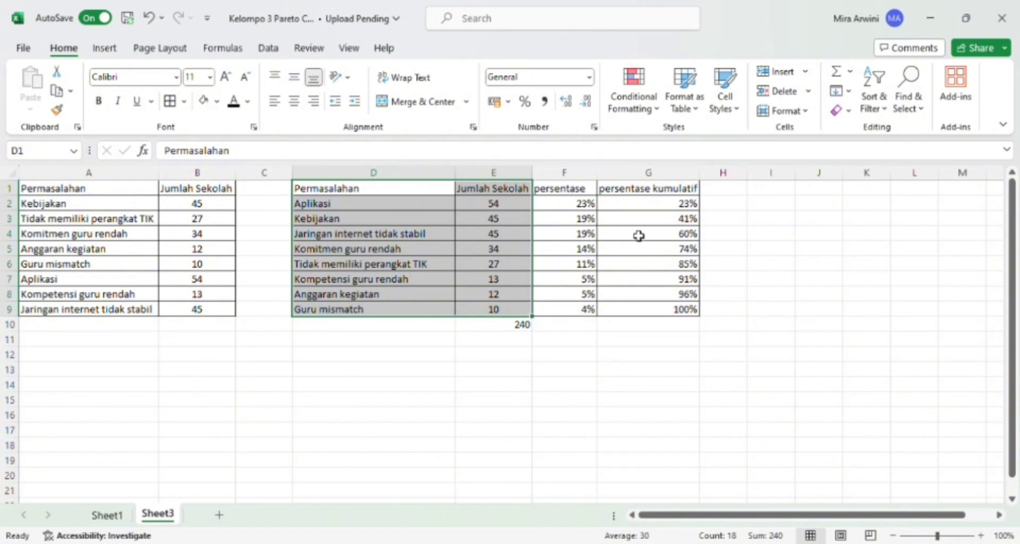
drag(631, 195, 682, 315)
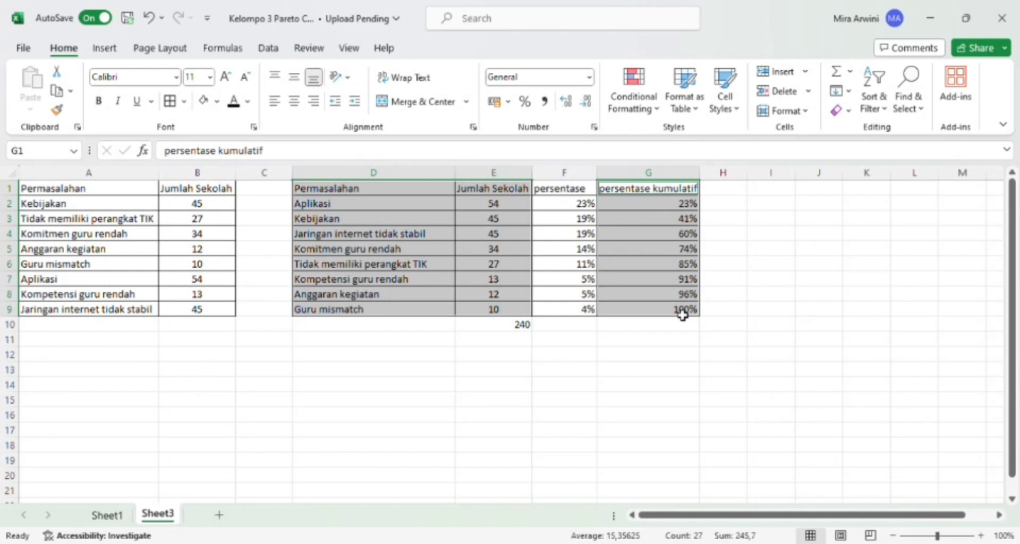
click(108, 50)
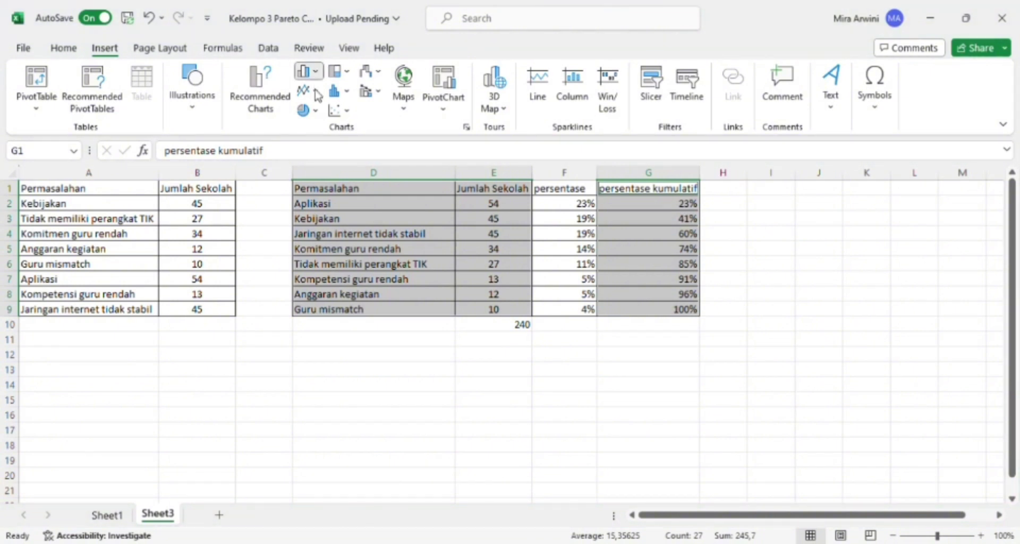
mouse_move(315, 117)
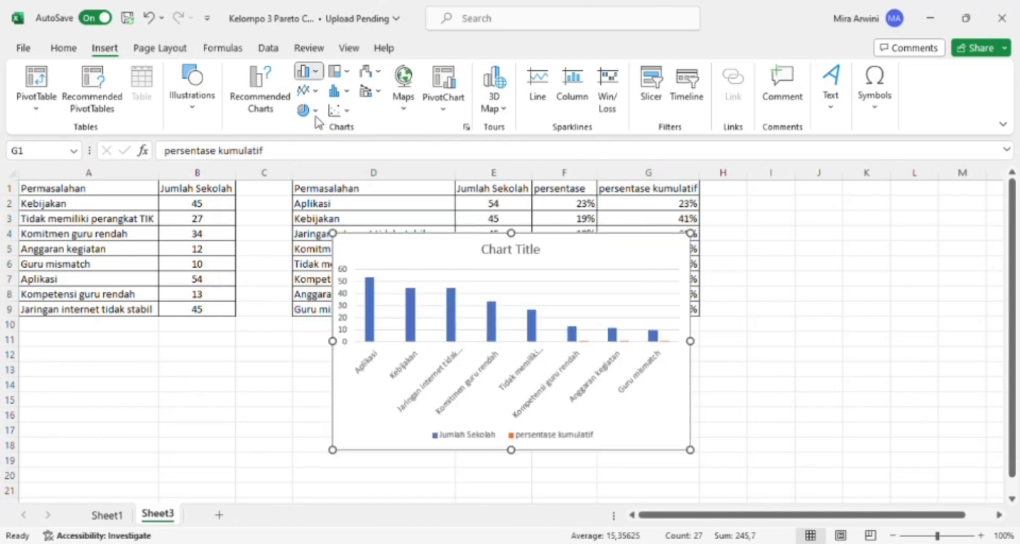
click(317, 122)
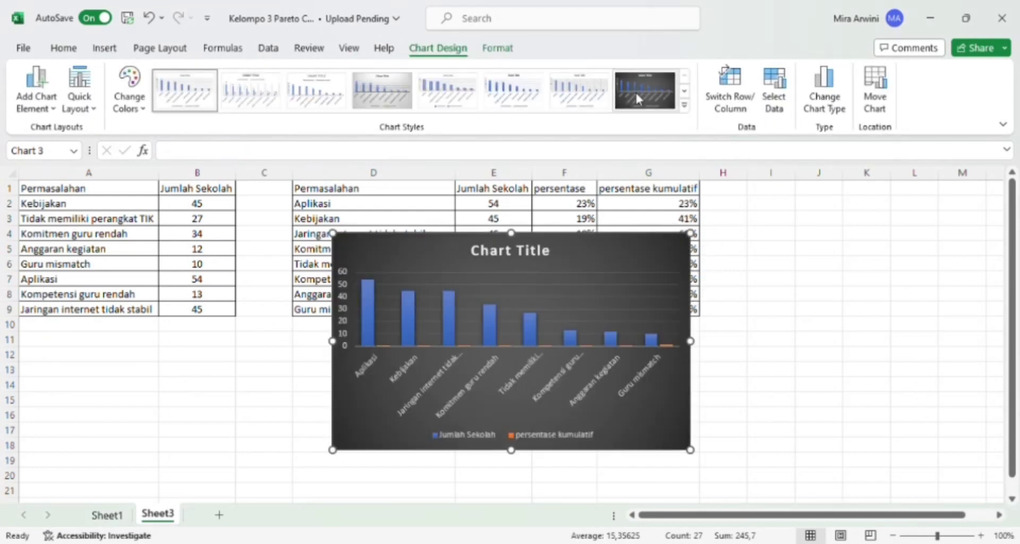
click(636, 93)
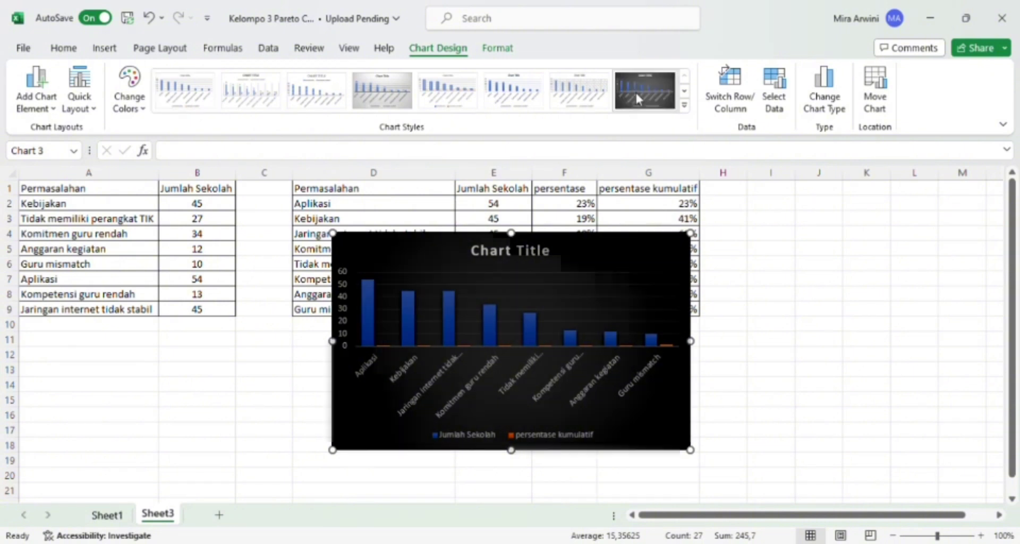
Change the chart to a combo with persentase kumulatif as Line with Markers on the secondary axis and Jumlah Sekolah as Clustered Column.
right_click(629, 239)
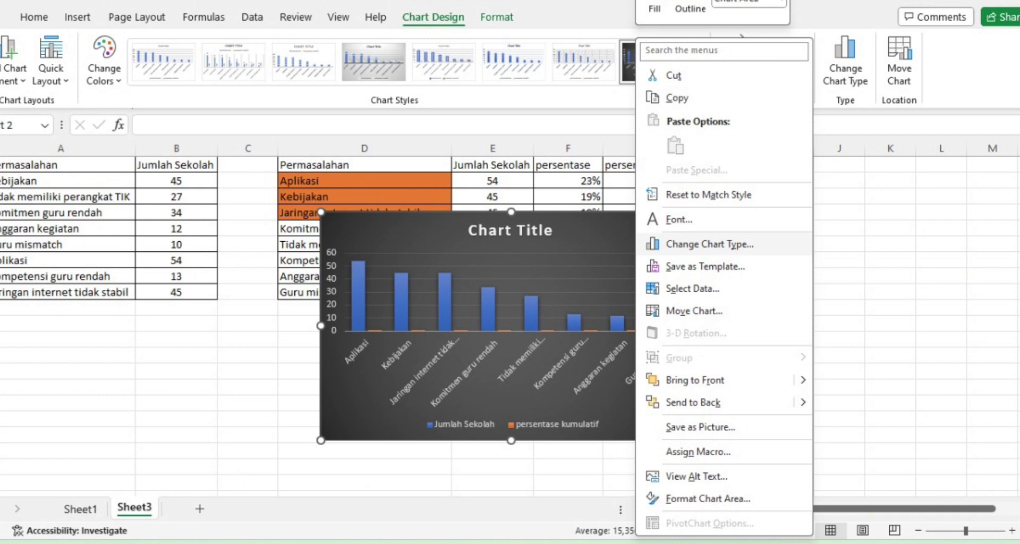
click(710, 244)
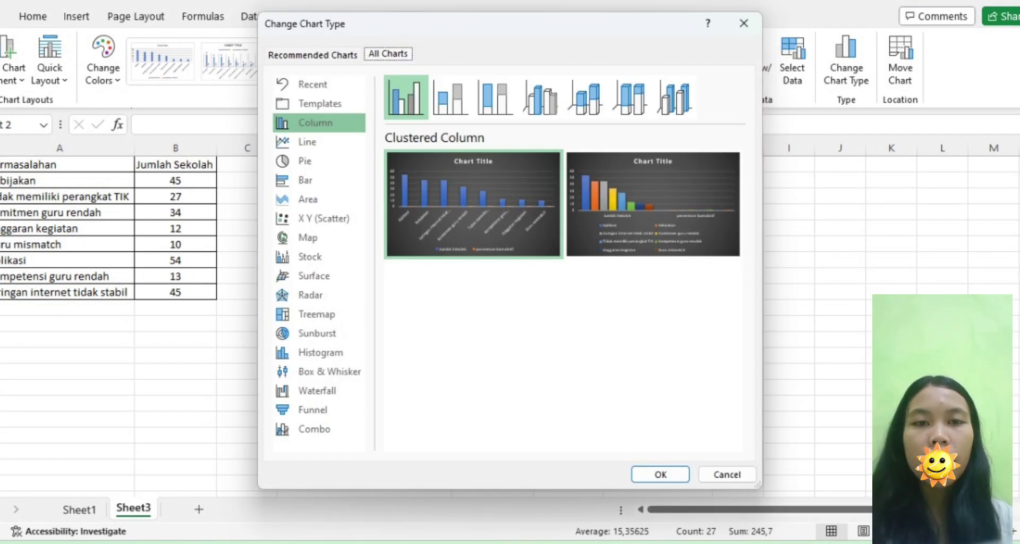
click(315, 430)
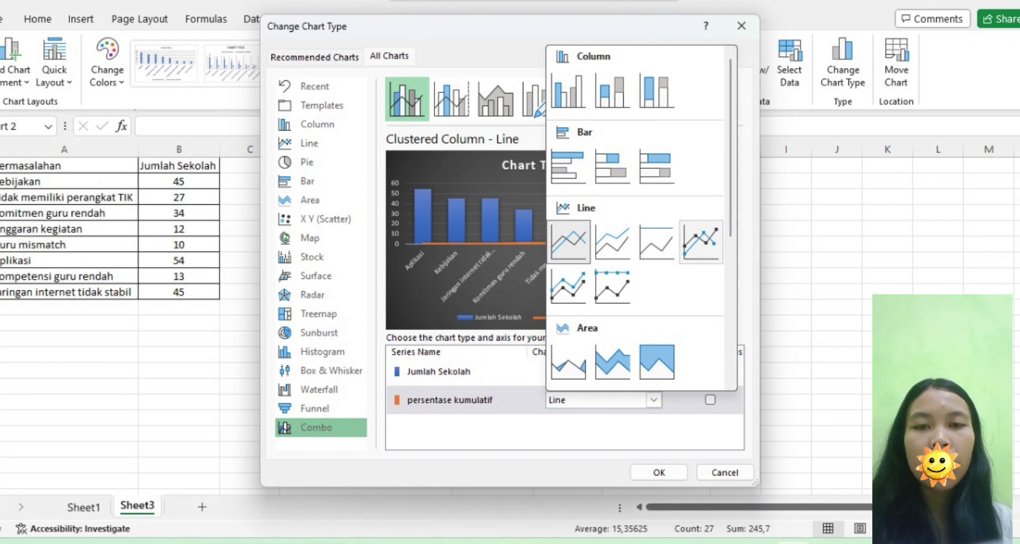
click(700, 242)
click(711, 400)
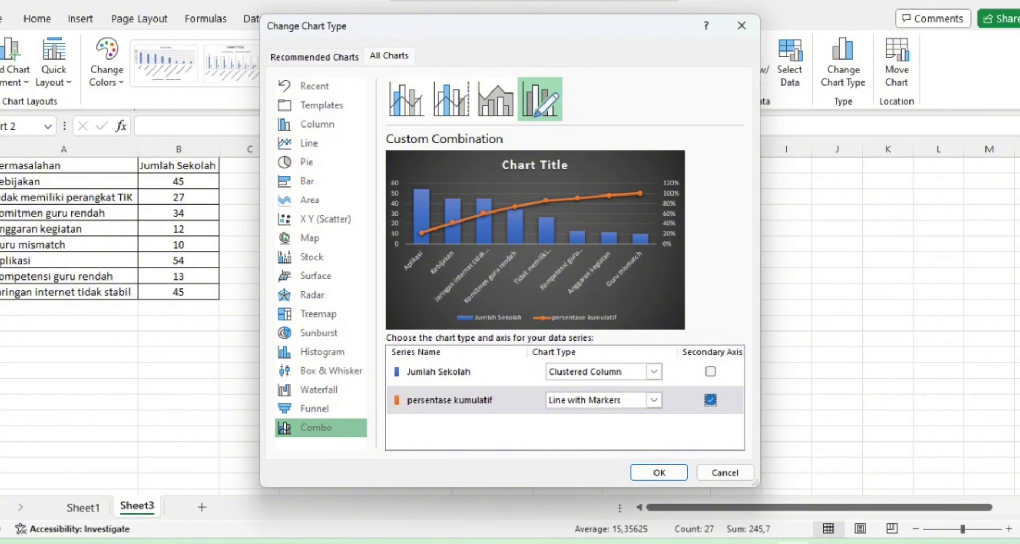
click(659, 472)
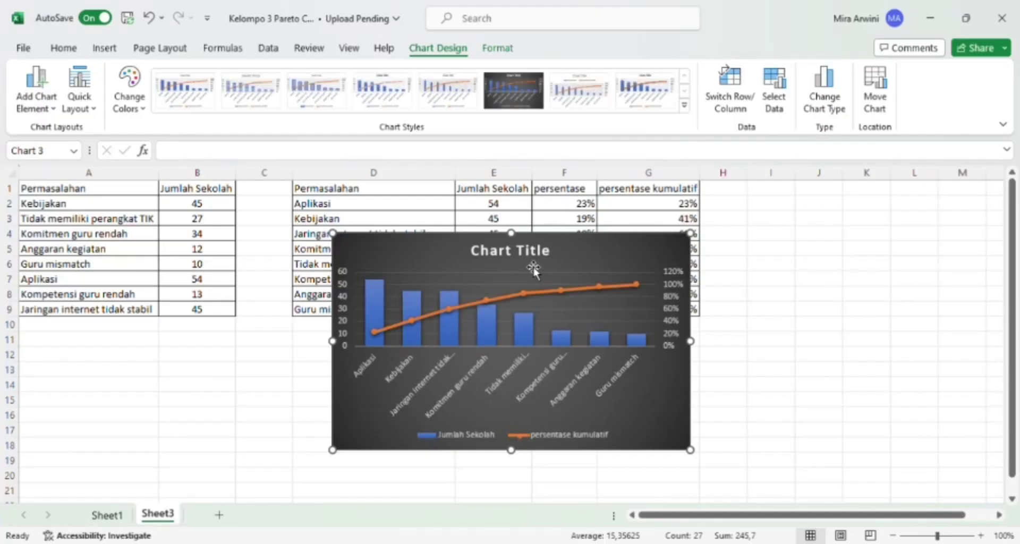
Add data labels to the persentase kumulatif line in the chart.
click(521, 292)
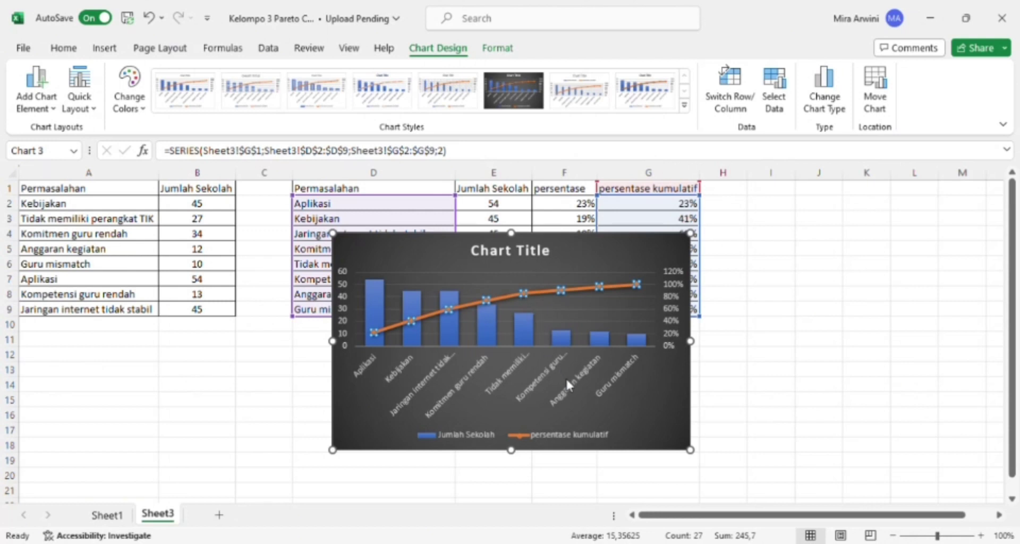
right_click(562, 291)
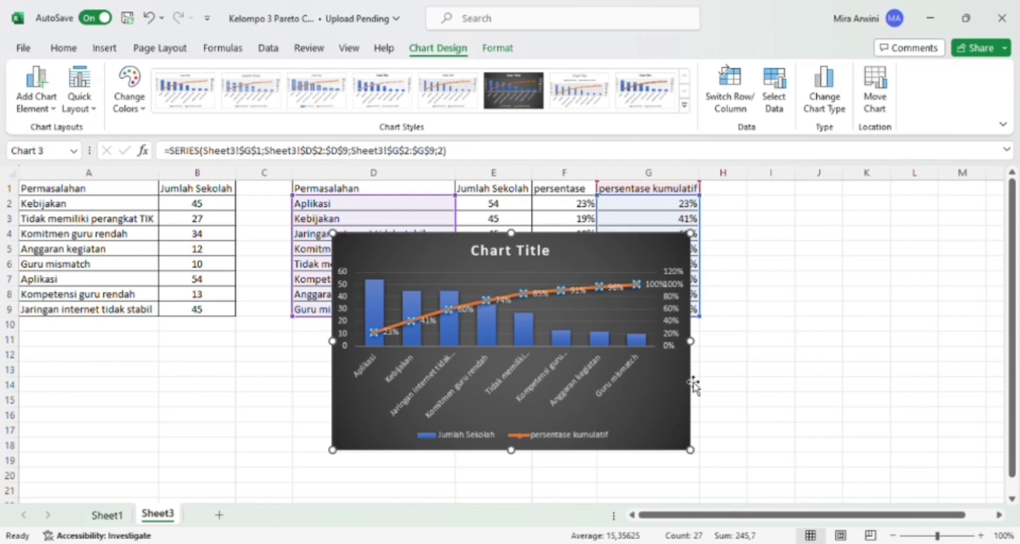
Set the secondary percentage axis's maximum bound to 1,0 and move the chart below the table.
click(728, 376)
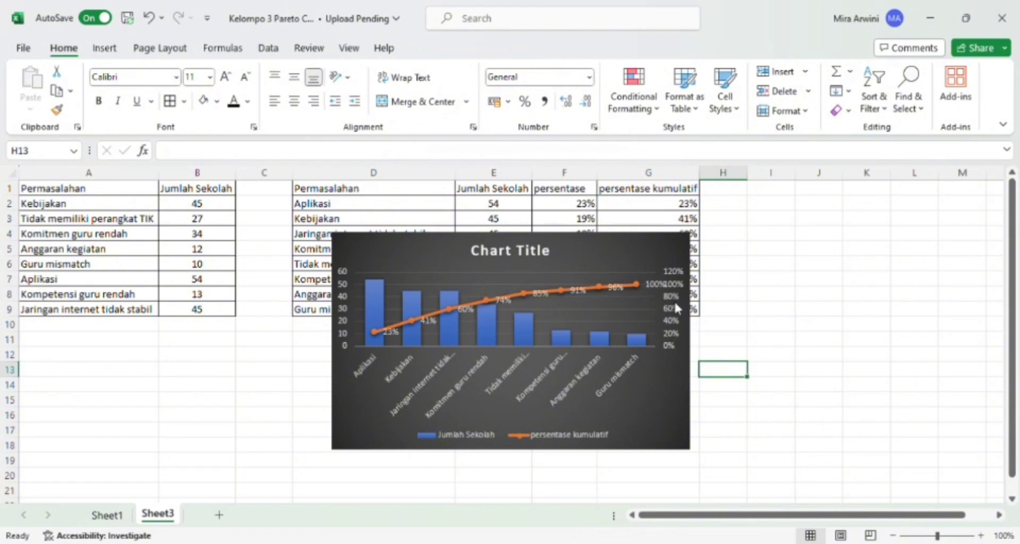
click(676, 276)
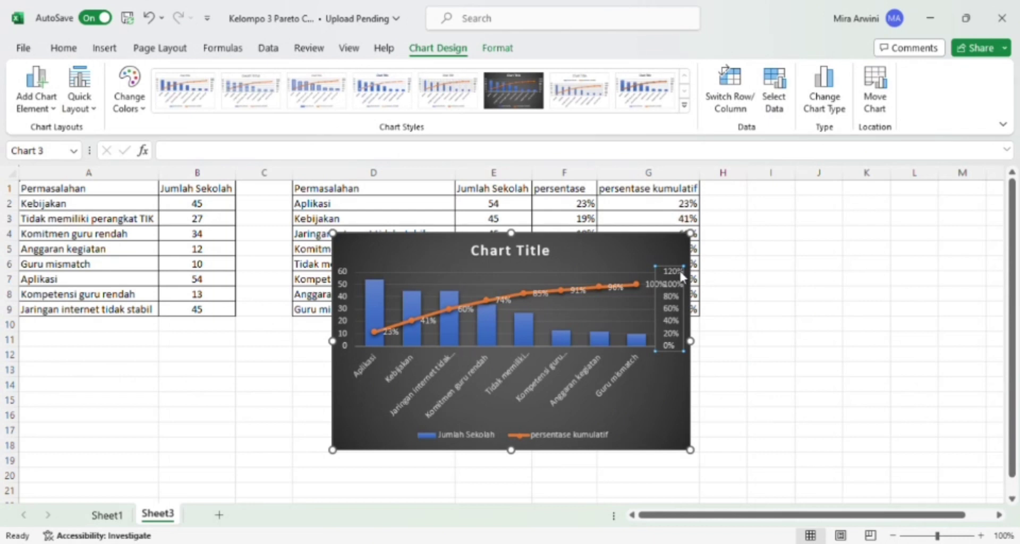
double_click(674, 268)
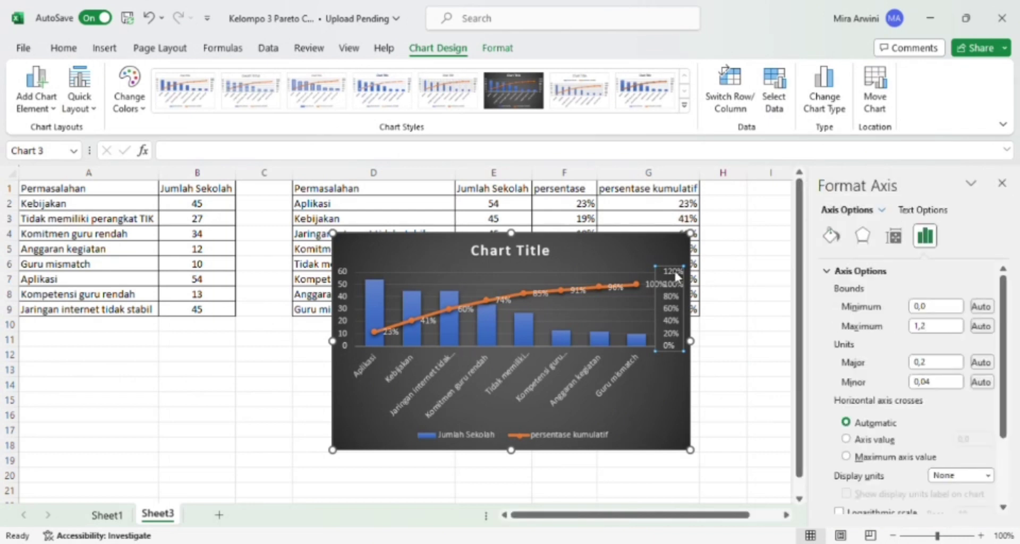
click(939, 325)
key(BackSpace)
key(BackSpace)
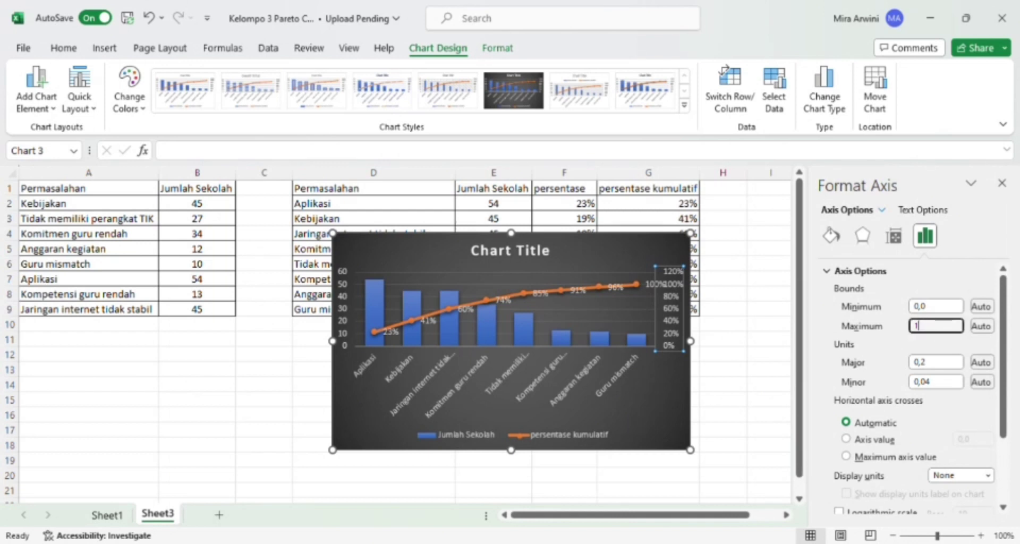
key(Return)
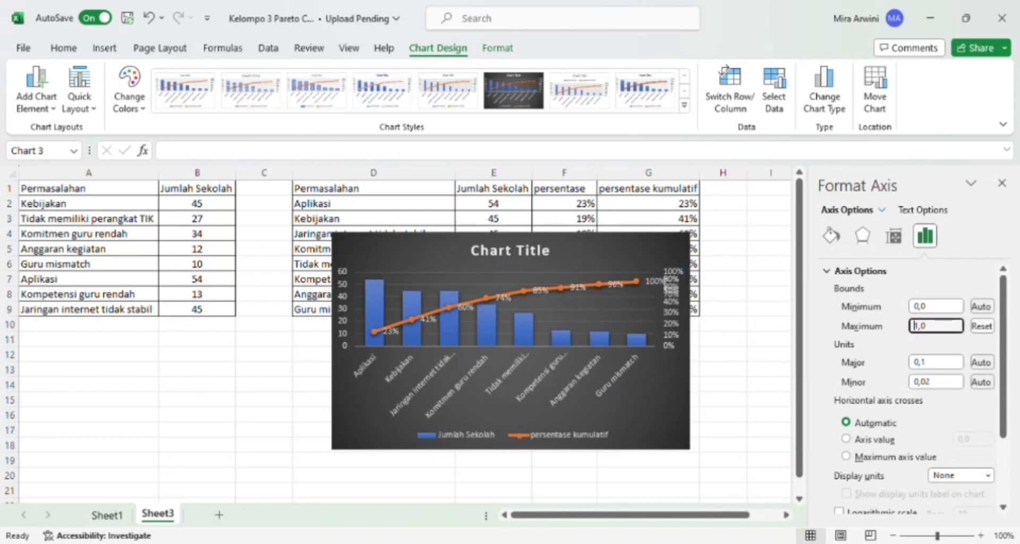
click(714, 402)
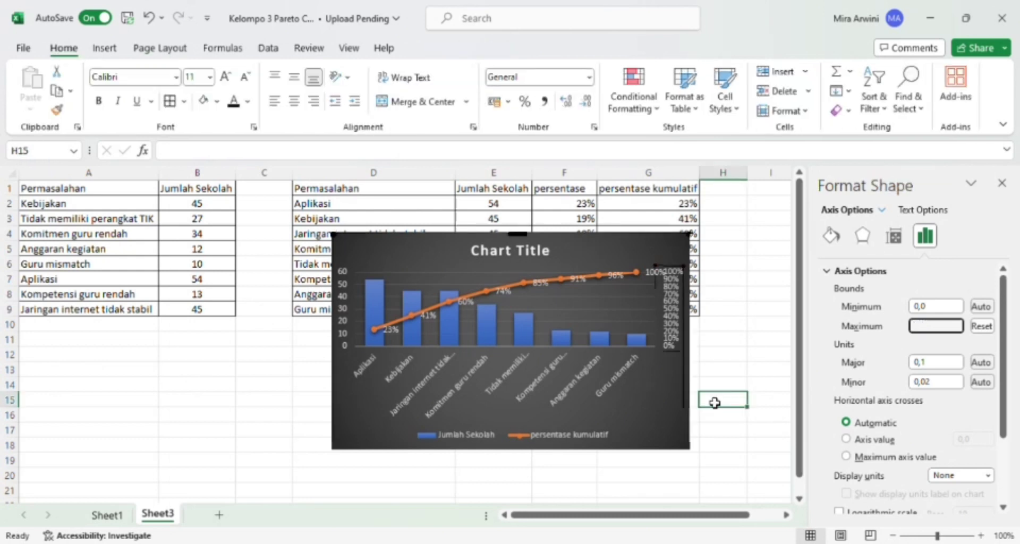
drag(647, 408, 599, 437)
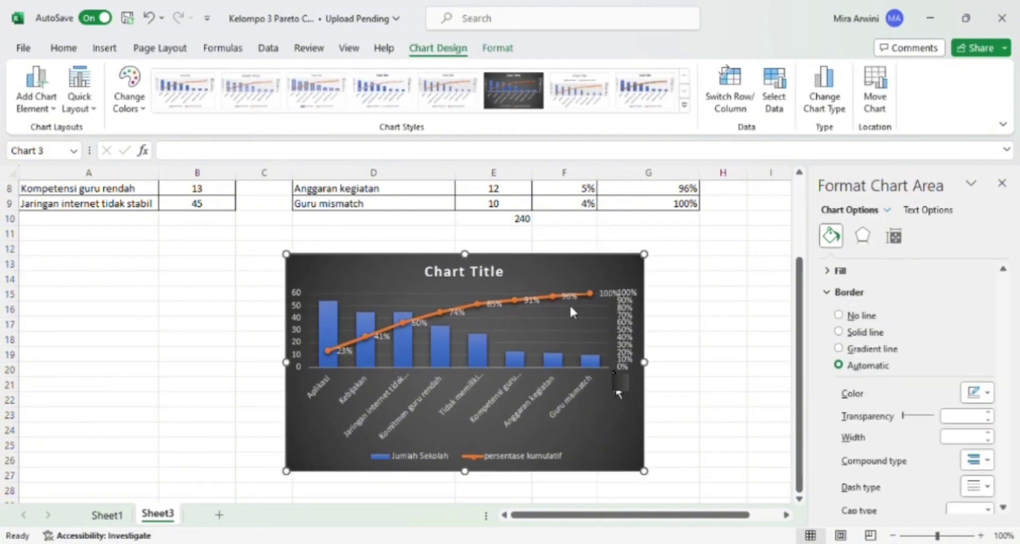
Replace the chart title with "Permasalahan Sekolah Yang ada di Lombok".
click(507, 275)
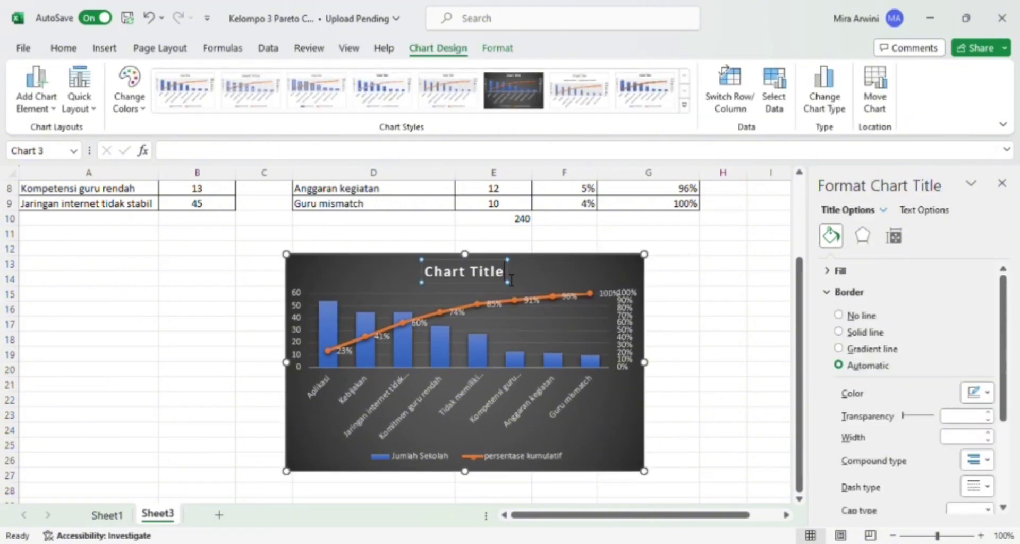
key(BackSpace)
key(BackSpace)
key(BackSpace)
key(BackSpace)
key(BackSpace)
key(BackSpace)
key(BackSpace)
key(BackSpace)
key(BackSpace)
key(BackSpace)
key(BackSpace)
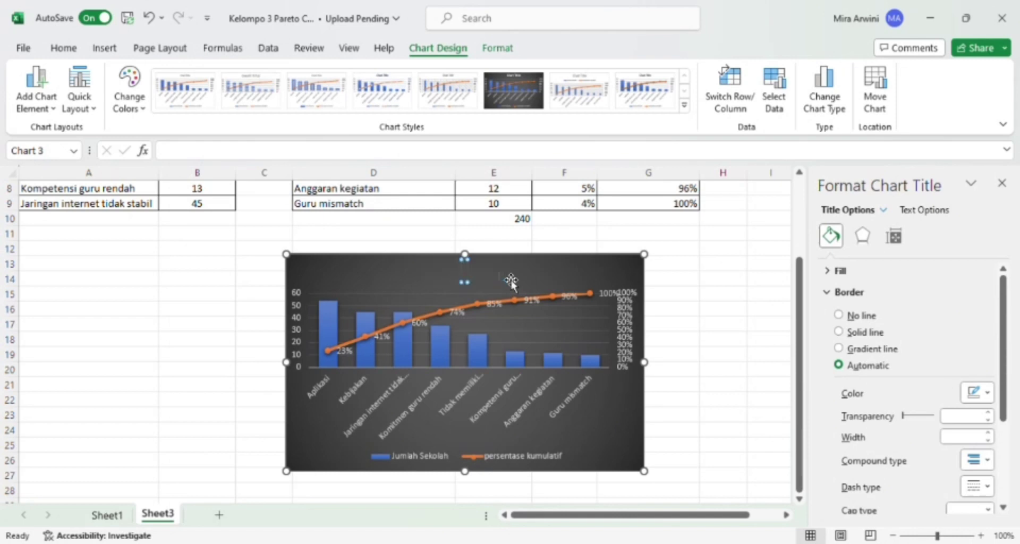
scroll(511, 281, up, 3)
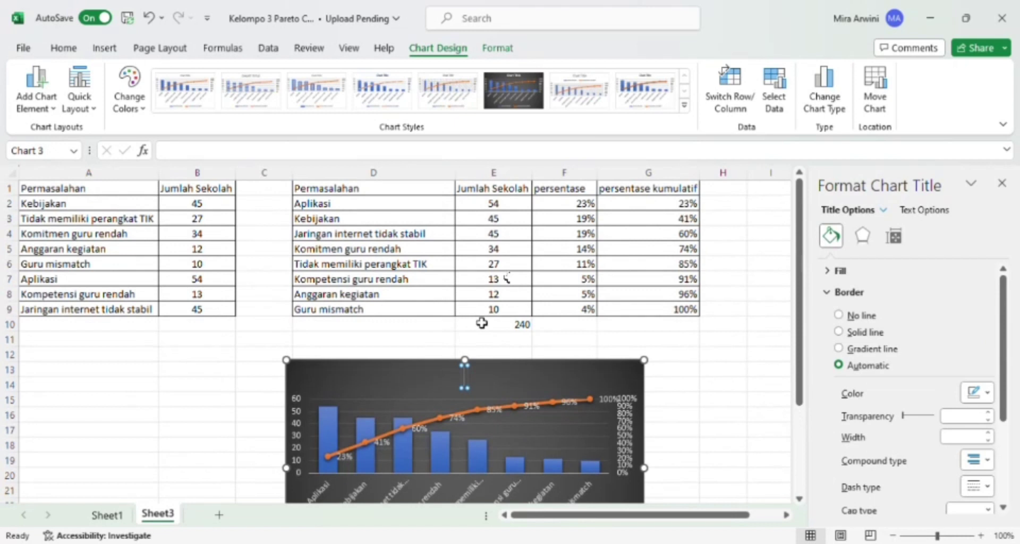
text(P)
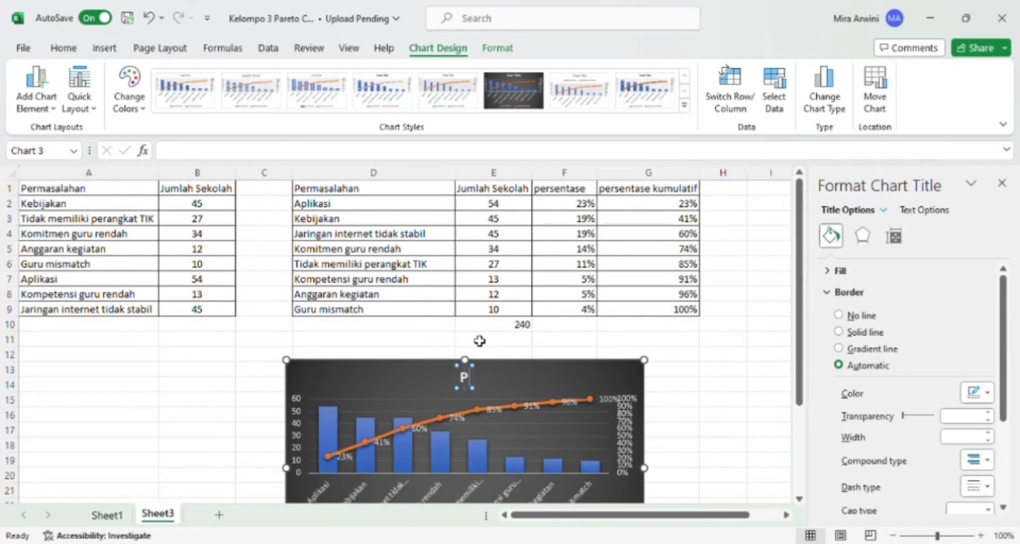
text(ermasal)
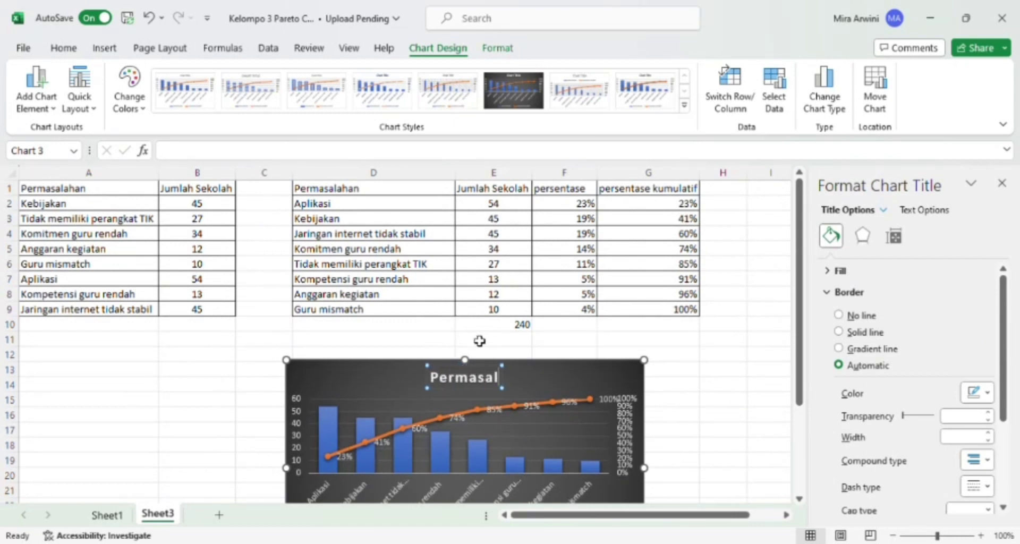
text(ahan)
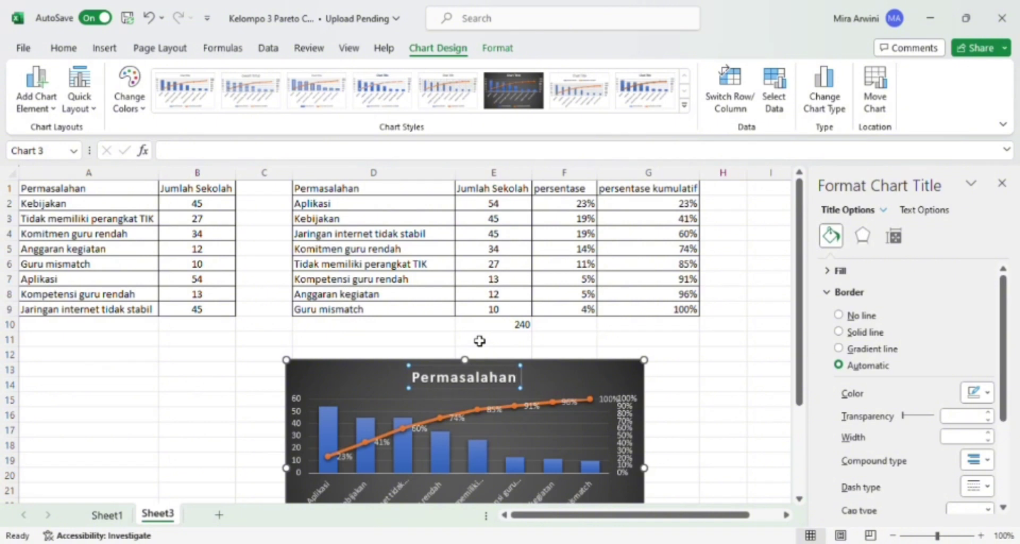
text( Sejolah)
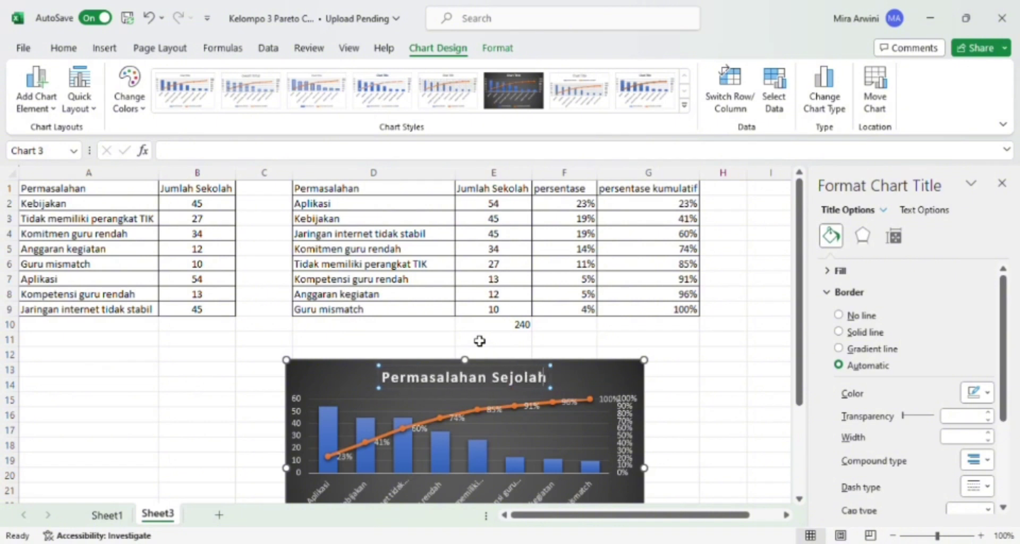
key(BackSpace)
key(BackSpace)
key(BackSpace)
key(BackSpace)
key(BackSpace)
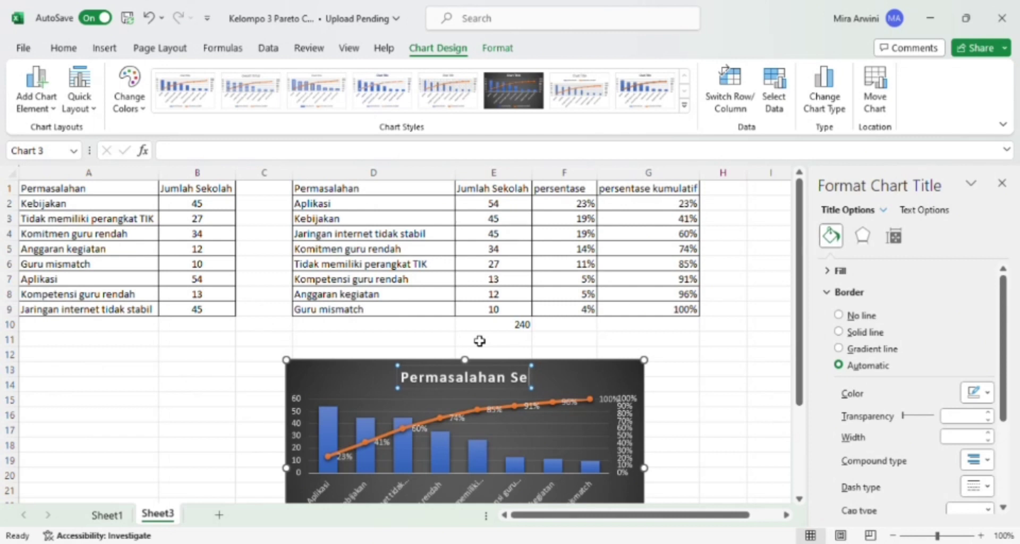
text(kolah)
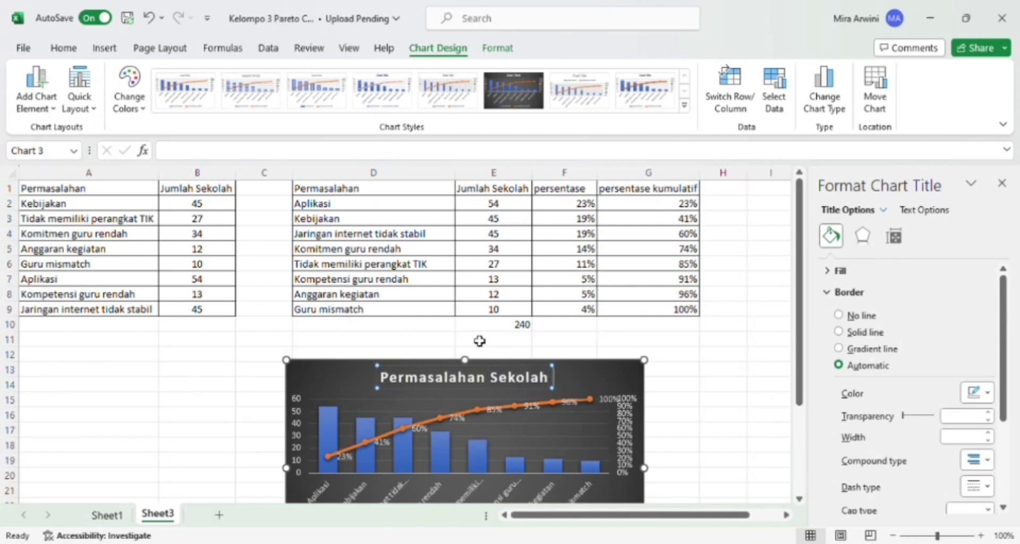
text( Yang a)
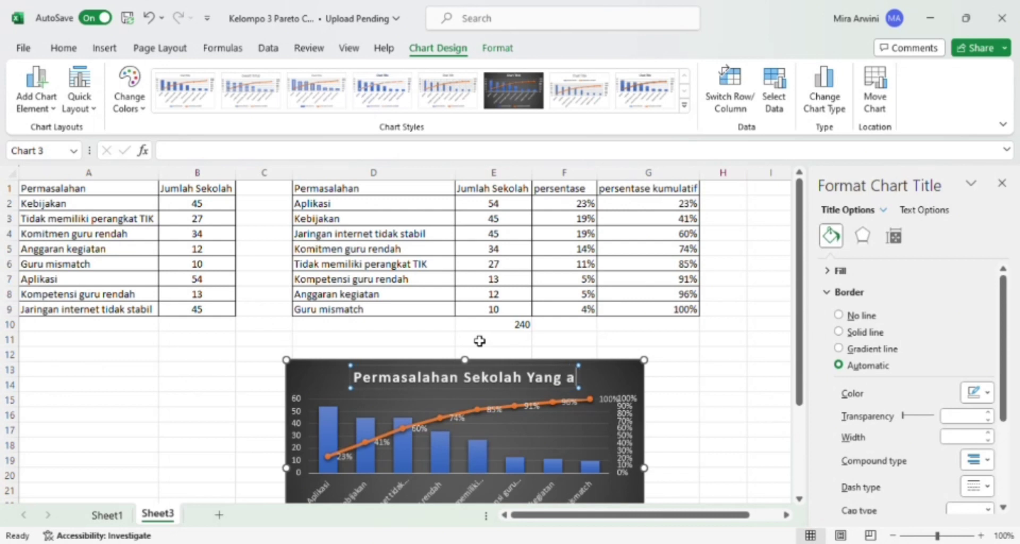
text(da d)
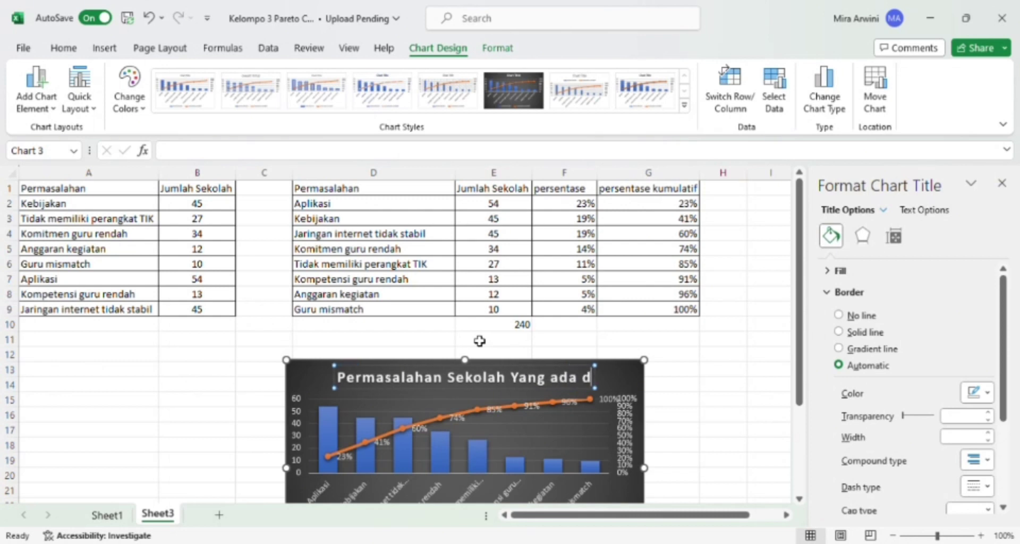
text(i Lombok)
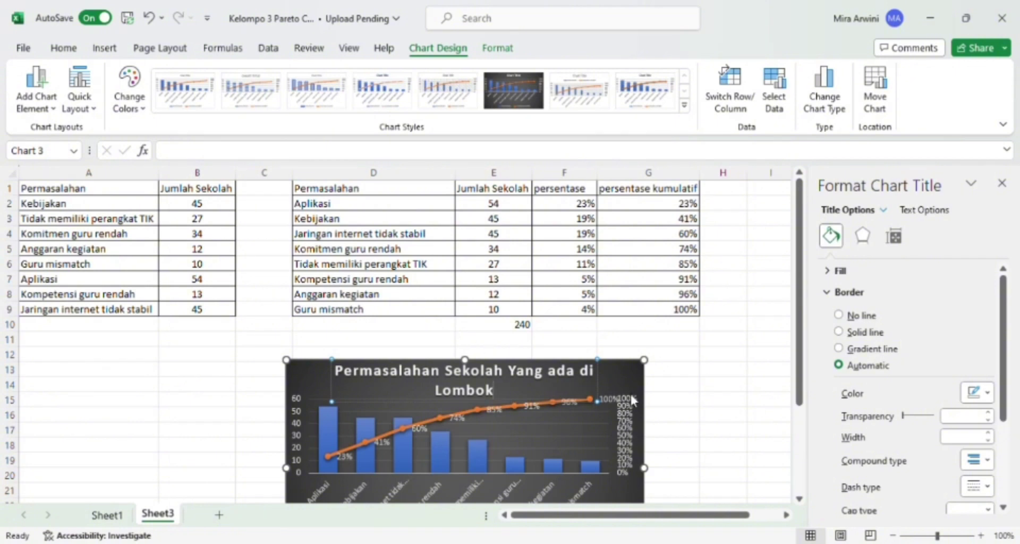
scroll(729, 408, down, 3)
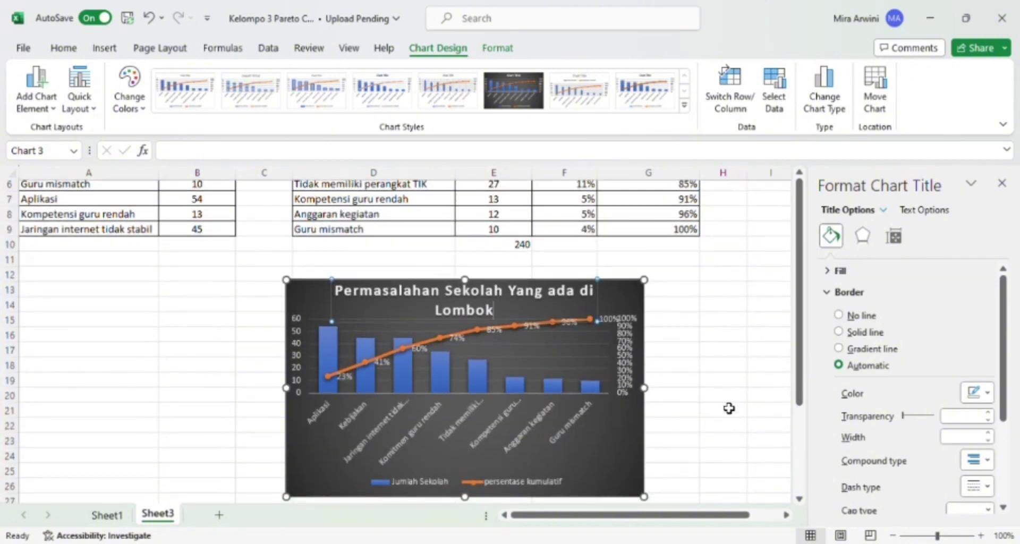
click(688, 325)
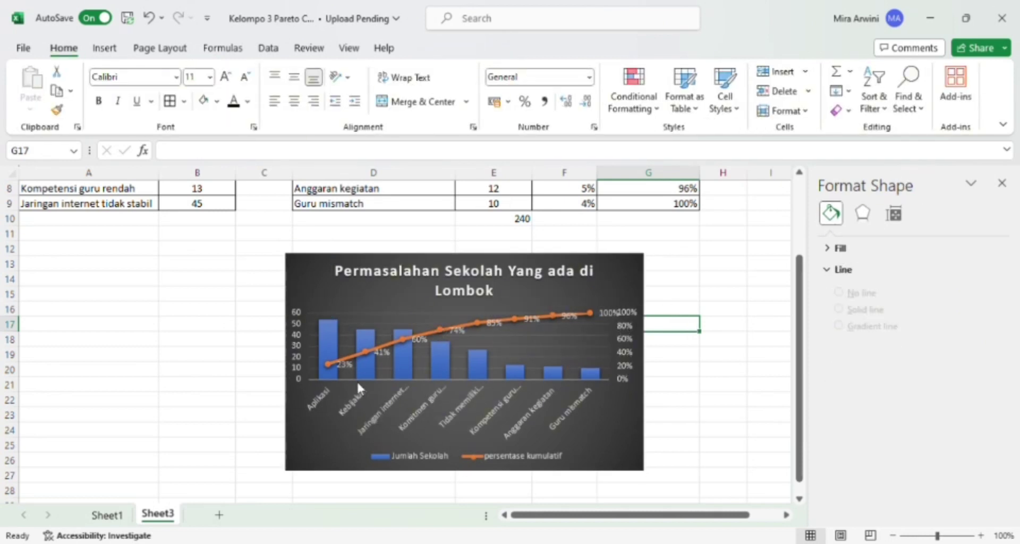
Highlight the first three problems in D2:D4 with an orange fill and close the Format Shape pane.
click(723, 276)
scroll(723, 277, up, 3)
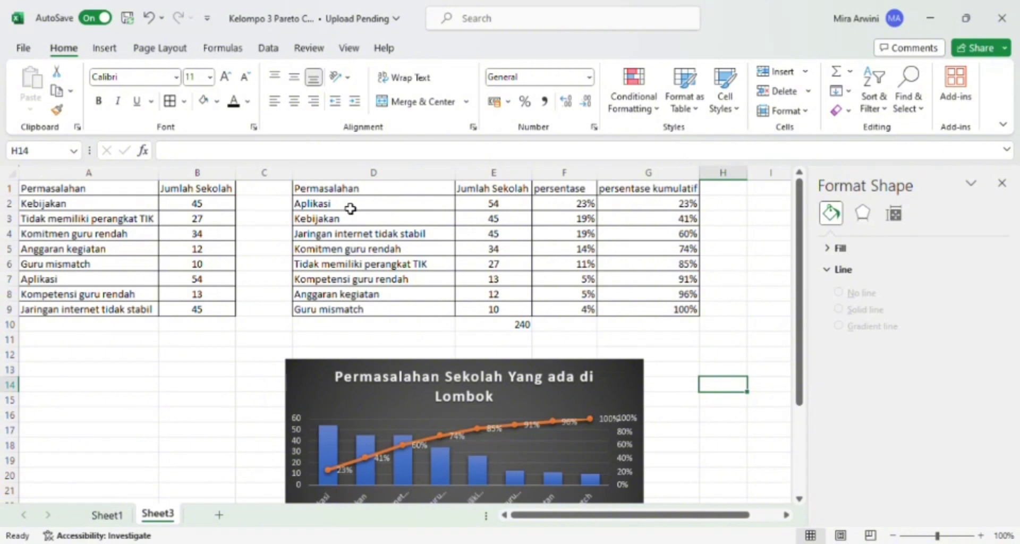
scroll(527, 316, down, 1)
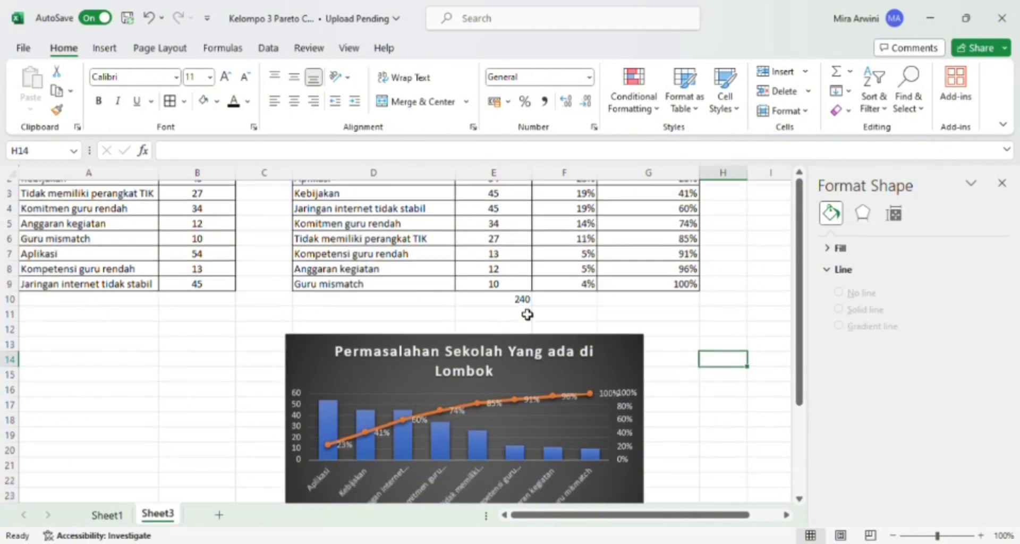
scroll(527, 315, up, 1)
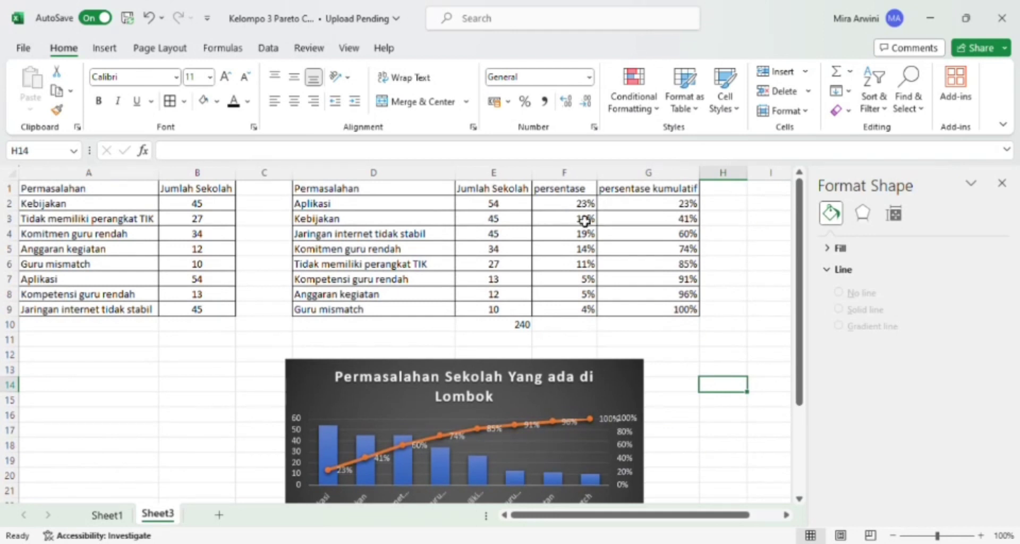
click(417, 207)
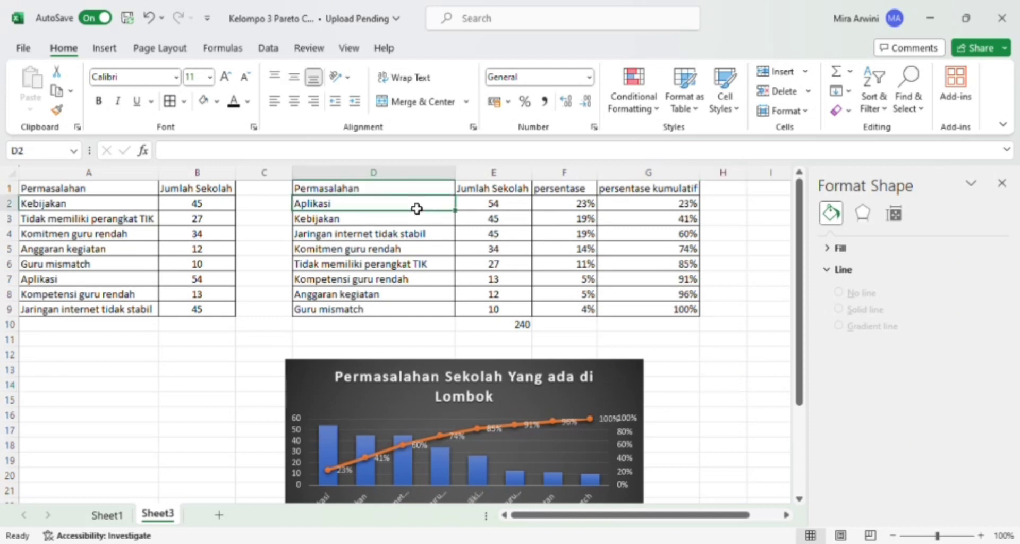
drag(416, 218, 416, 238)
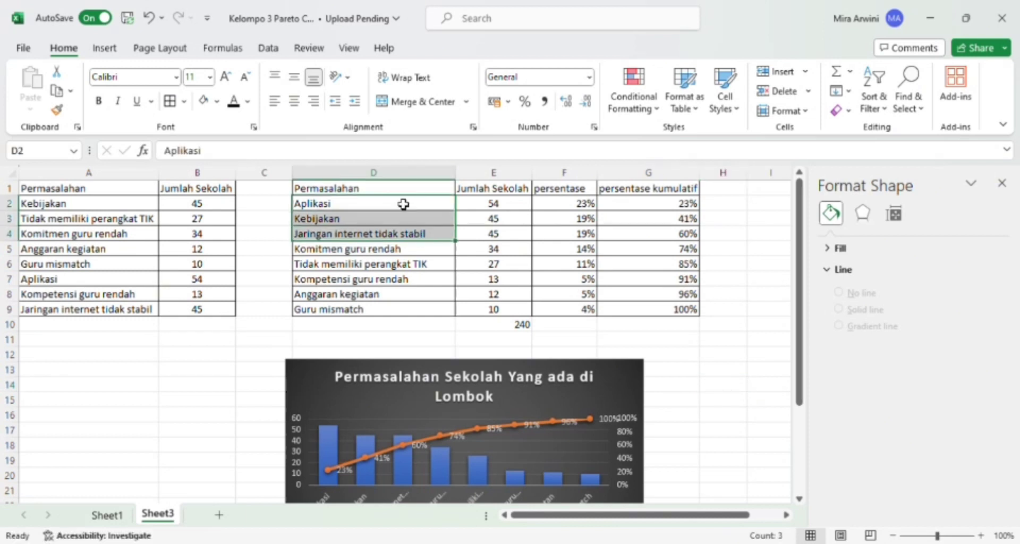
drag(390, 209, 393, 234)
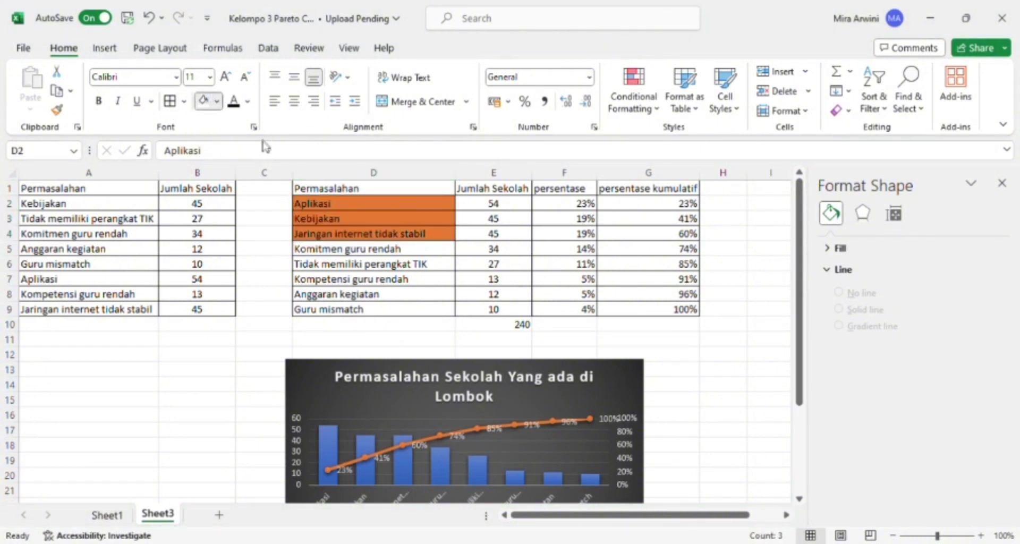
click(371, 252)
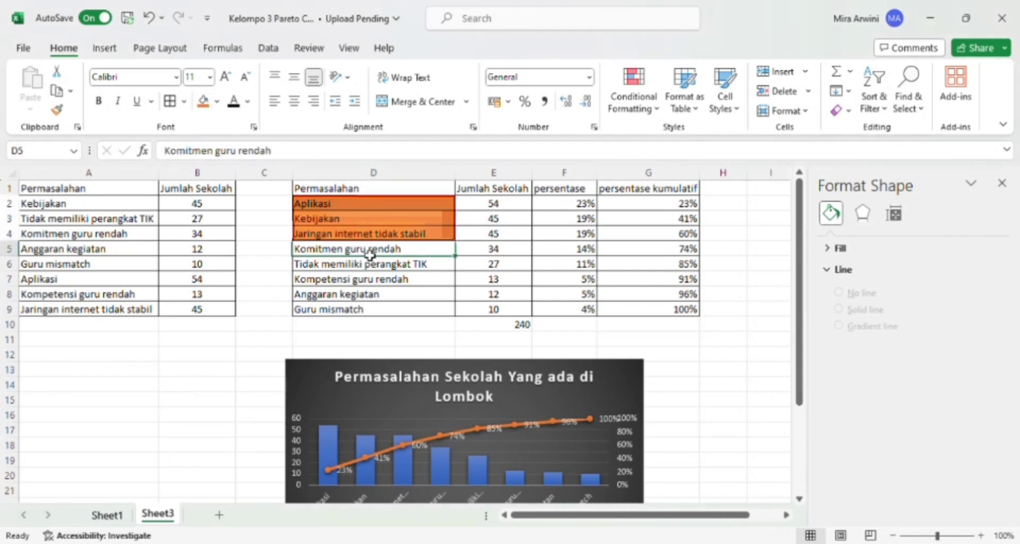
click(447, 267)
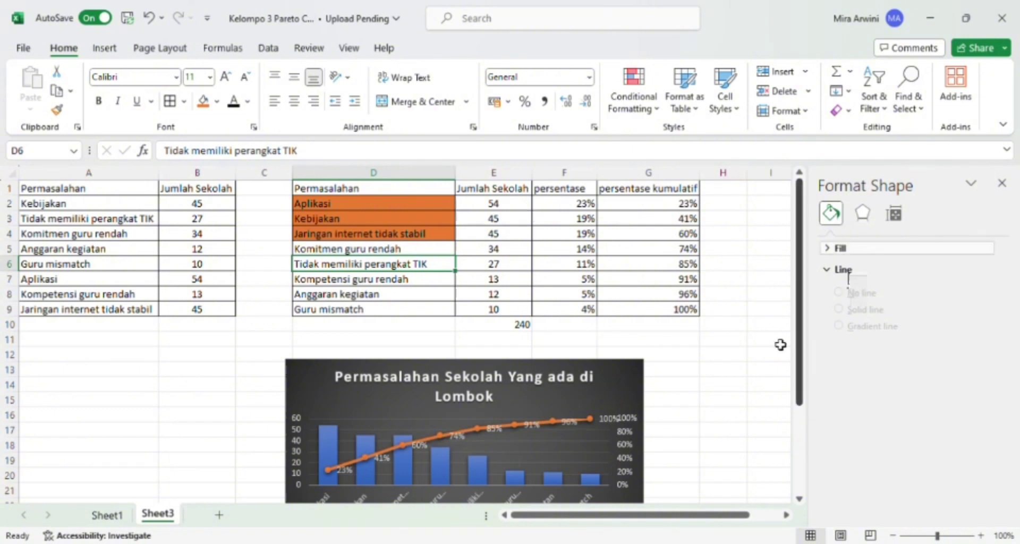
click(1001, 184)
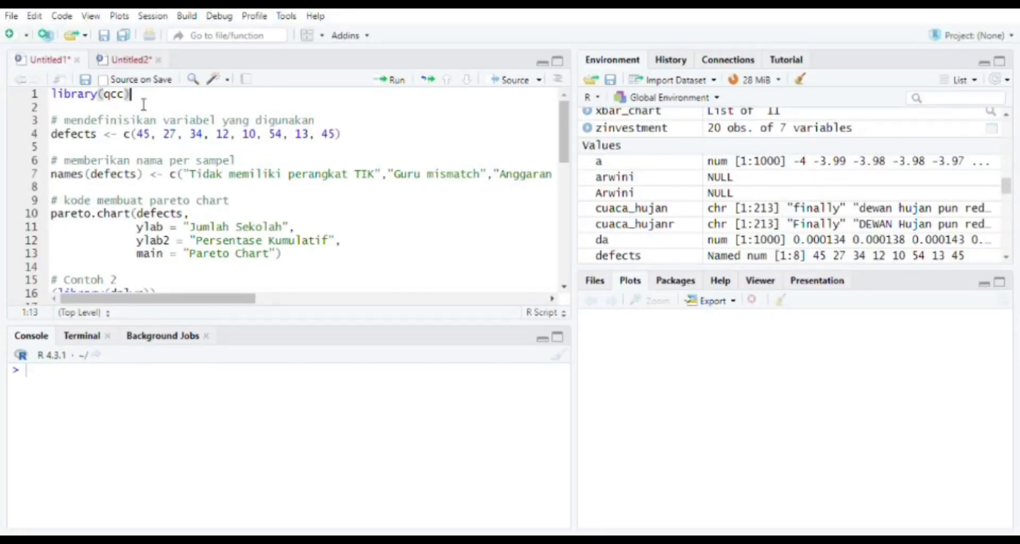
Switch to RStudio and run the library(qcc) line of the Pareto chart script.
click(129, 101)
click(134, 101)
click(387, 80)
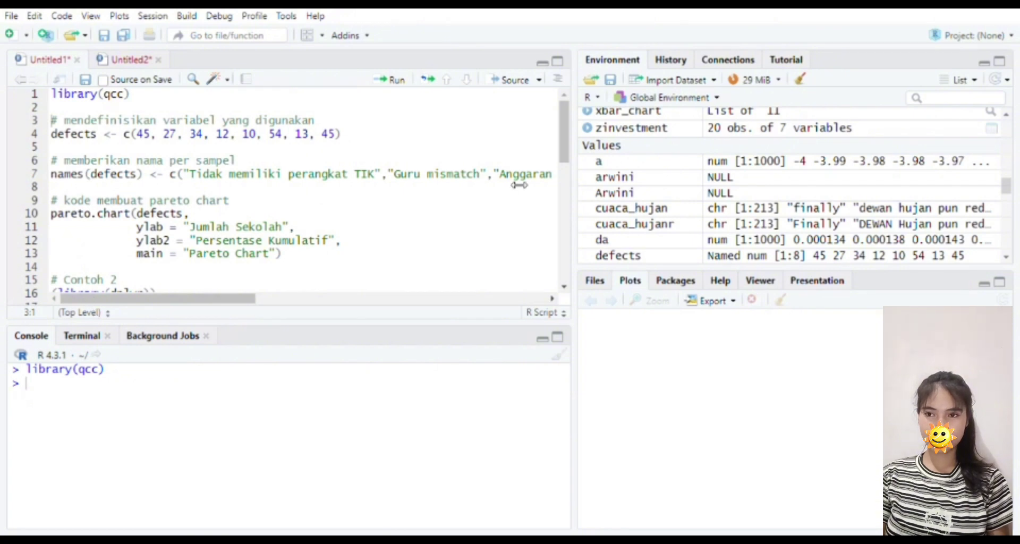
Review the full list of sample names assigned to defects on line 7 of the script.
click(545, 220)
scroll(235, 184, right, 10)
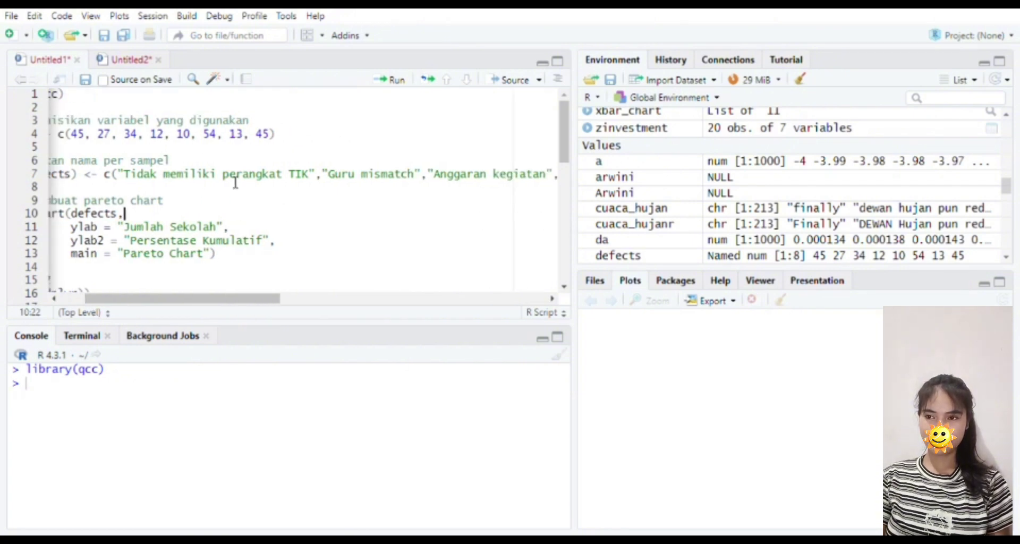
scroll(236, 182, right, 10)
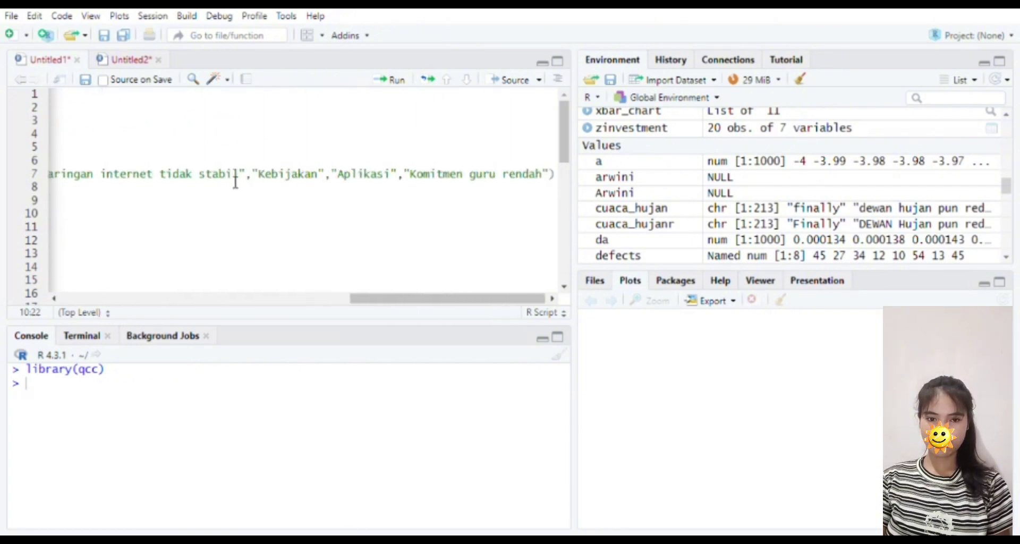
scroll(236, 182, left, 20)
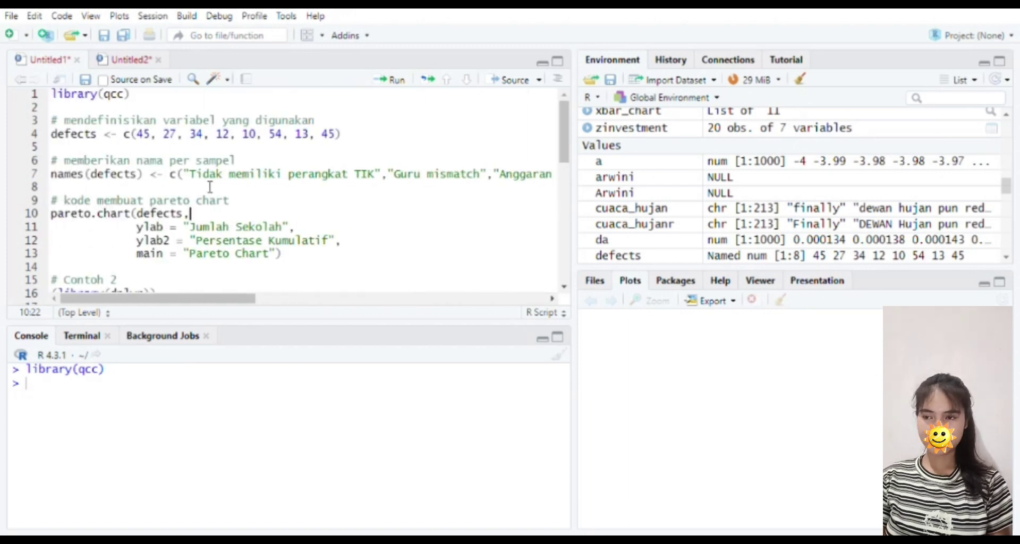
click(326, 123)
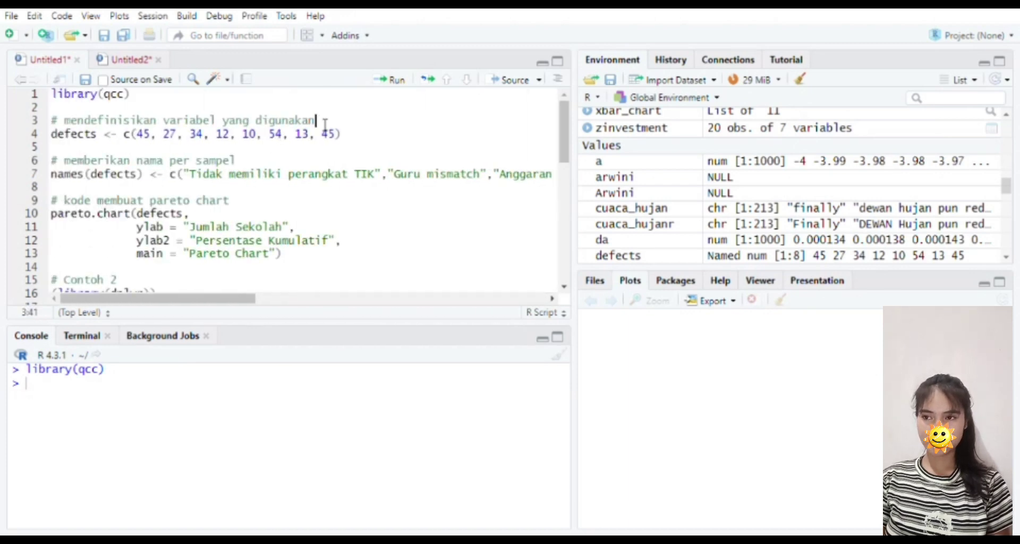
Run the lines that define the defects vector and assign its eight sample names.
click(392, 80)
click(392, 81)
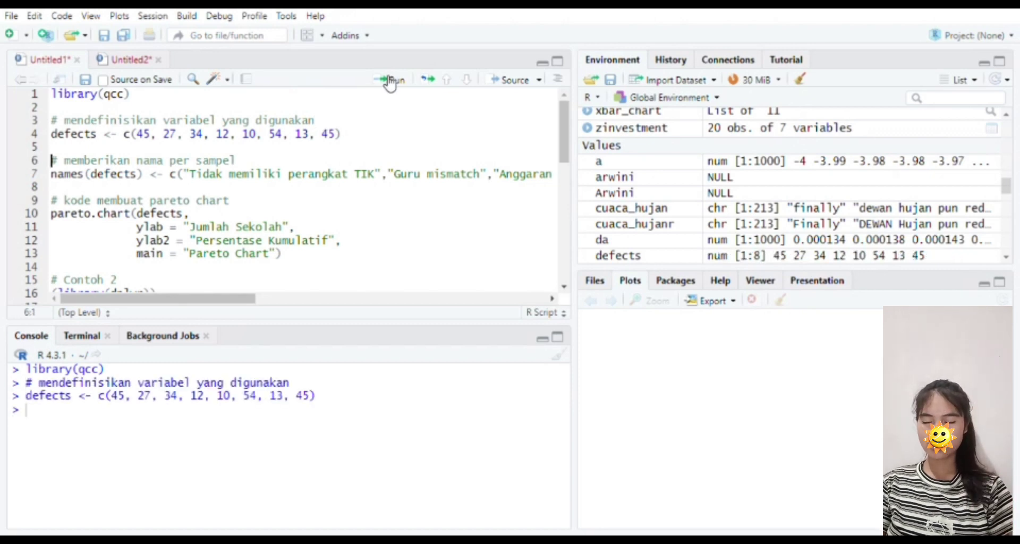
click(391, 80)
click(391, 81)
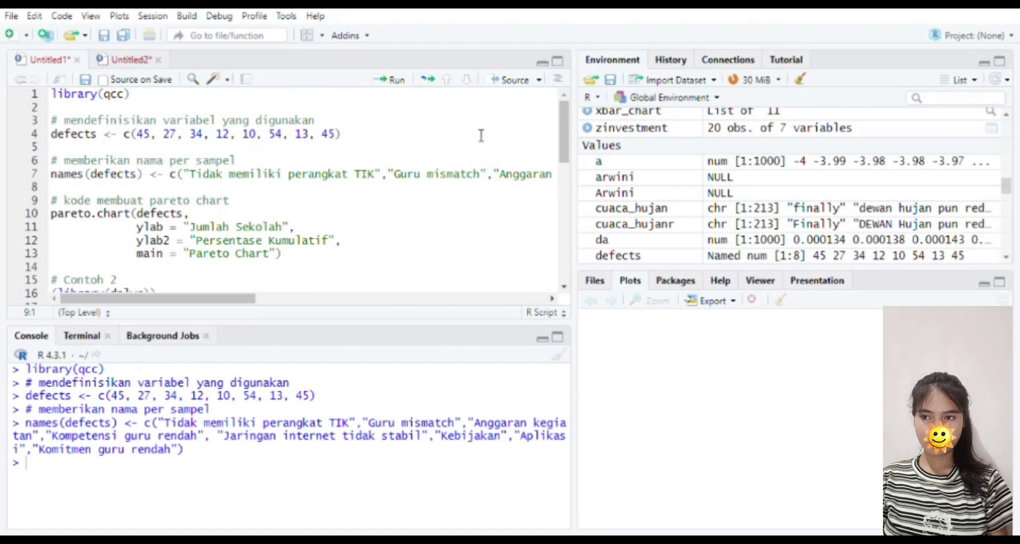
Run the pareto.chart(defects) code and view the resulting plot enlarged.
click(385, 79)
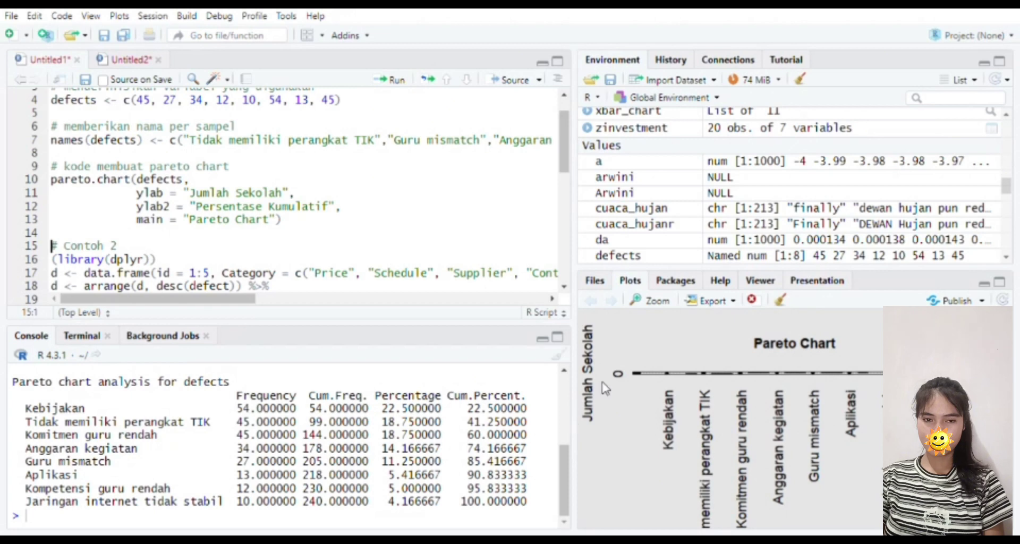
click(657, 302)
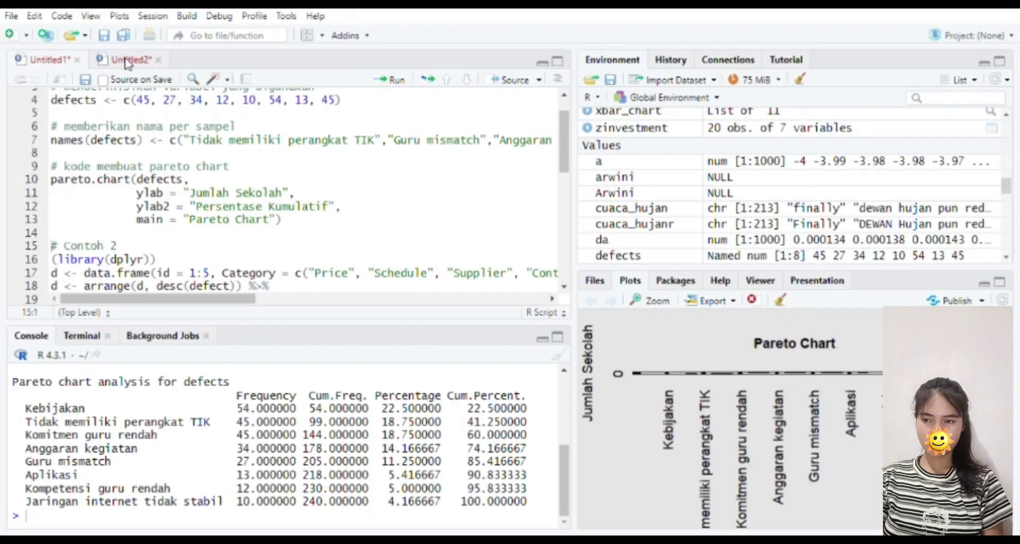
Open the Untitled2 script and review the whole data.frame definition on line 3, including its category names and defect values.
click(128, 59)
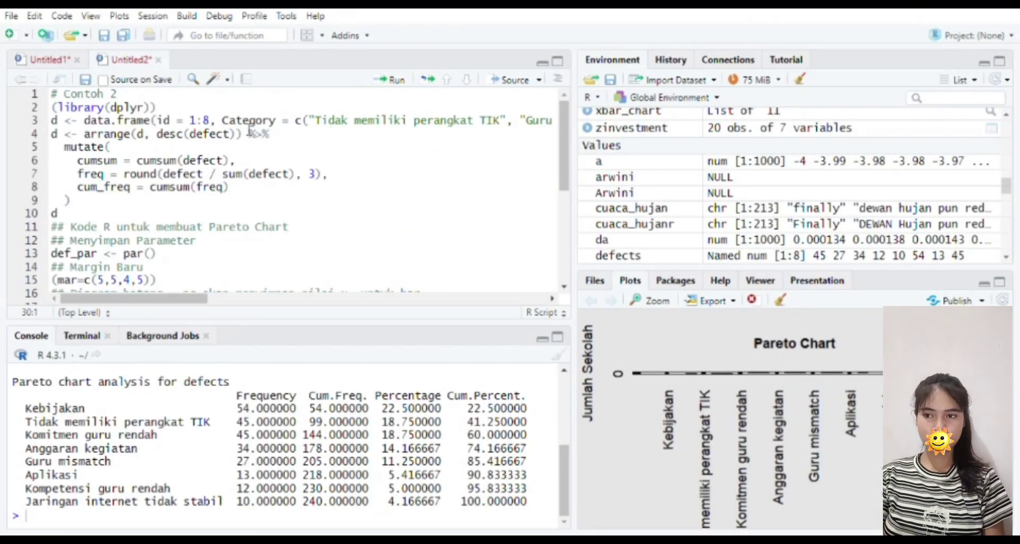
scroll(378, 125, right, 3)
scroll(377, 125, right, 6)
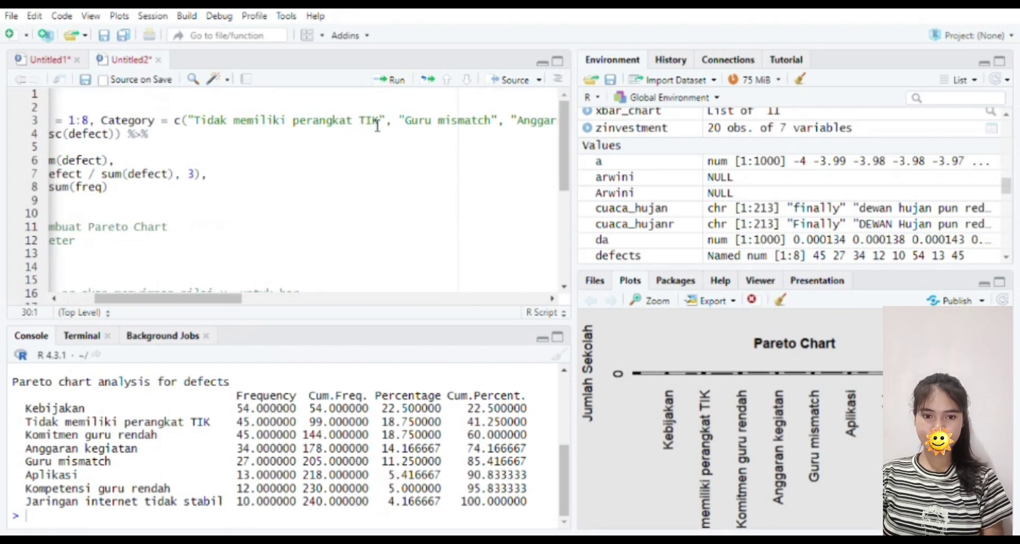
scroll(465, 118, right, 18)
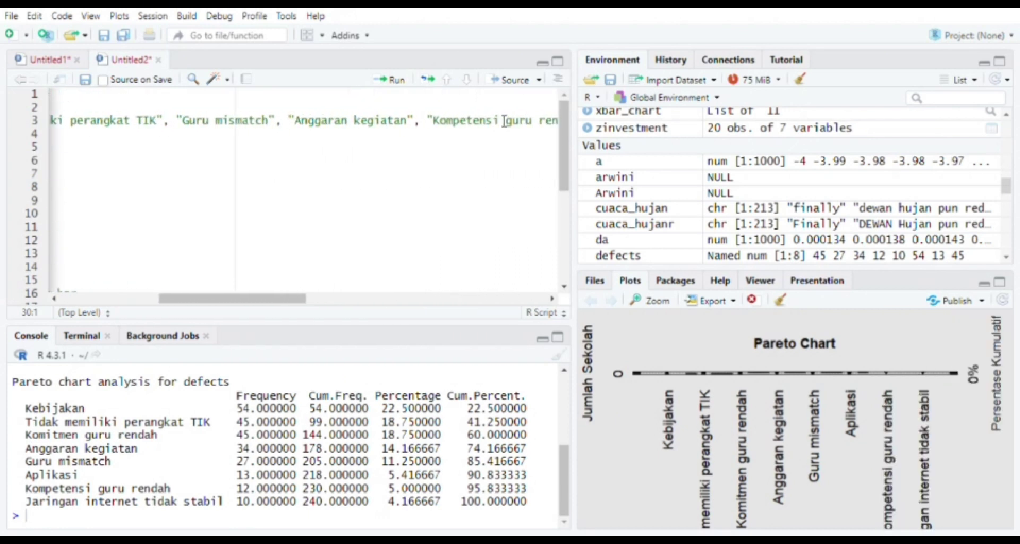
scroll(504, 121, right, 15)
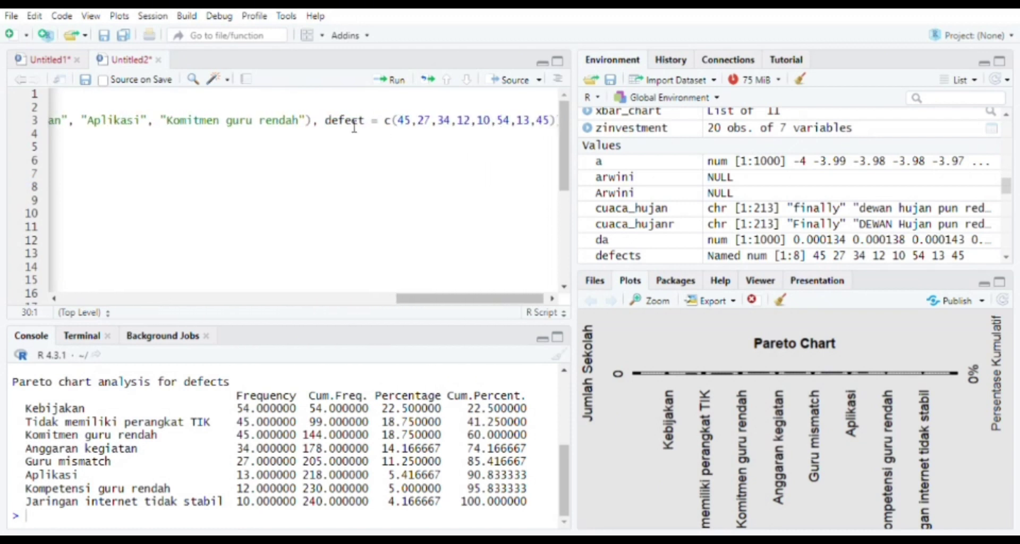
scroll(537, 136, left, 20)
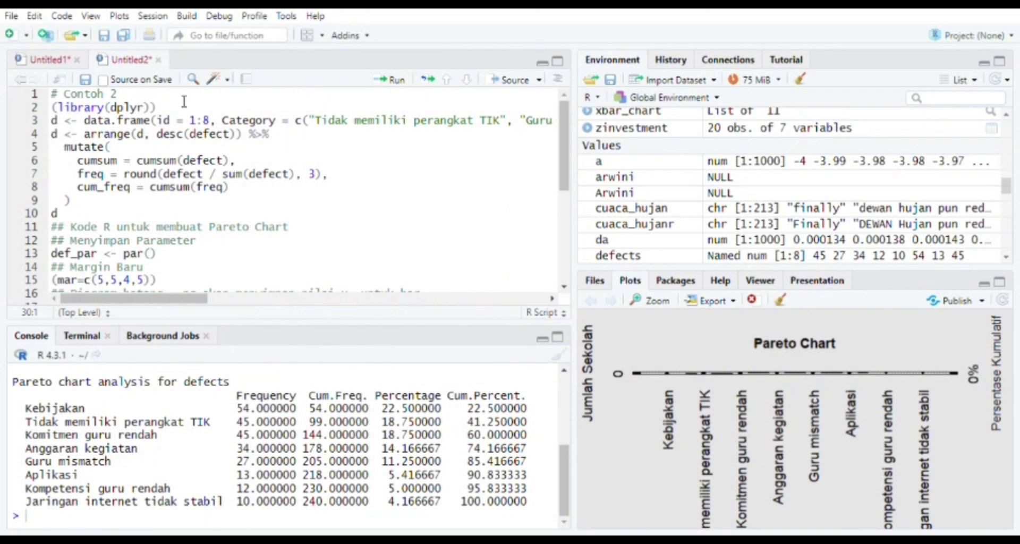
Clear the console, then run the Contoh 2 lines that load dplyr and create the data frame d.
drag(181, 97, 375, 189)
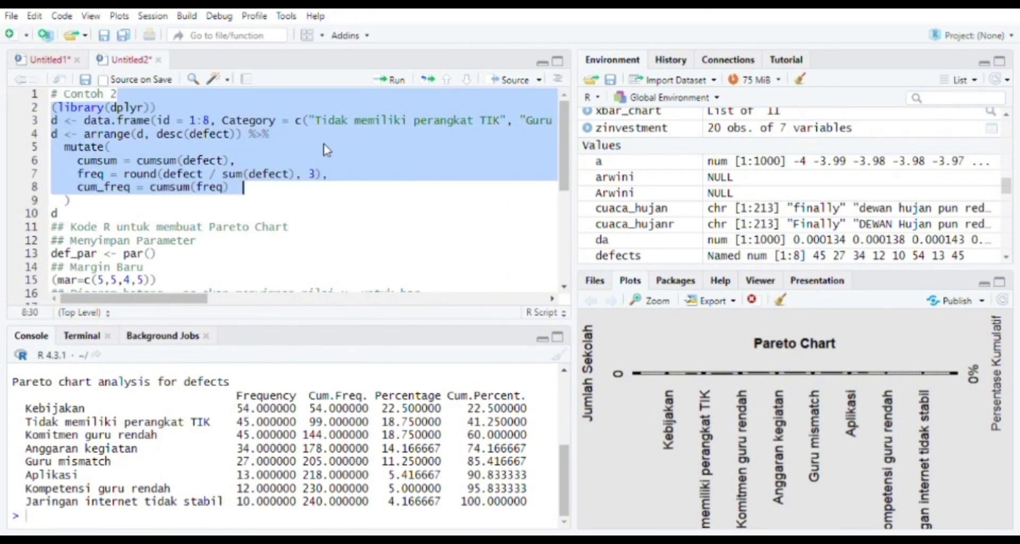
click(330, 149)
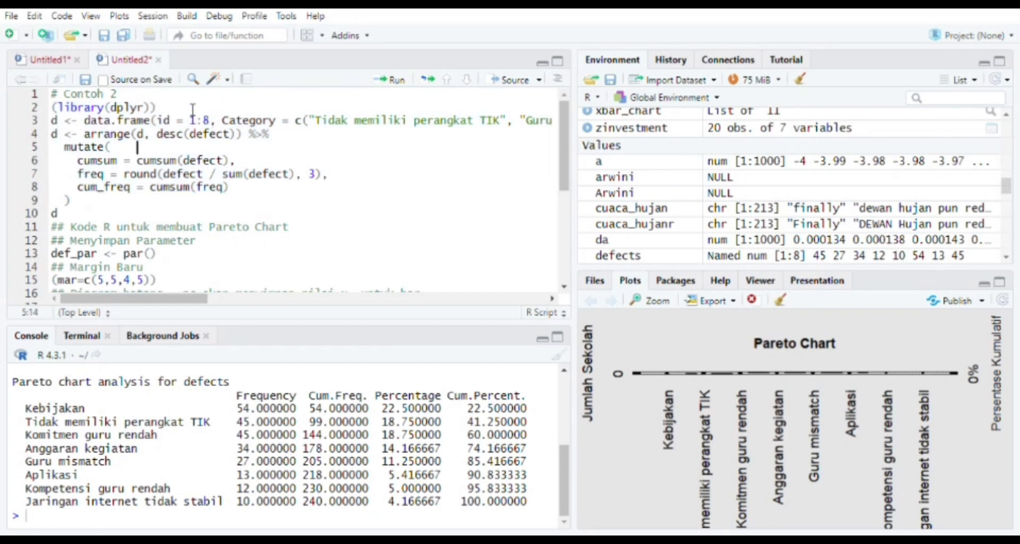
click(190, 96)
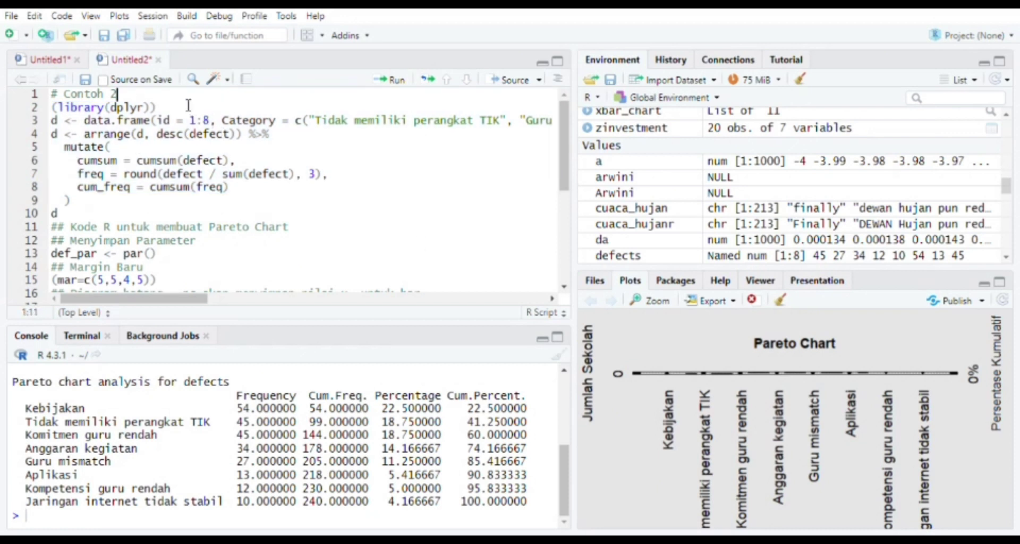
click(561, 355)
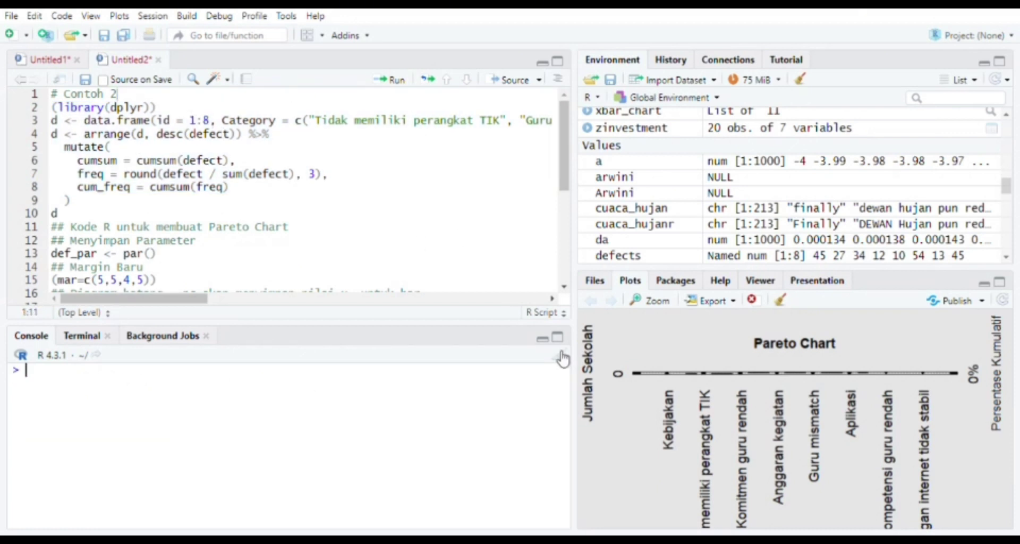
click(409, 86)
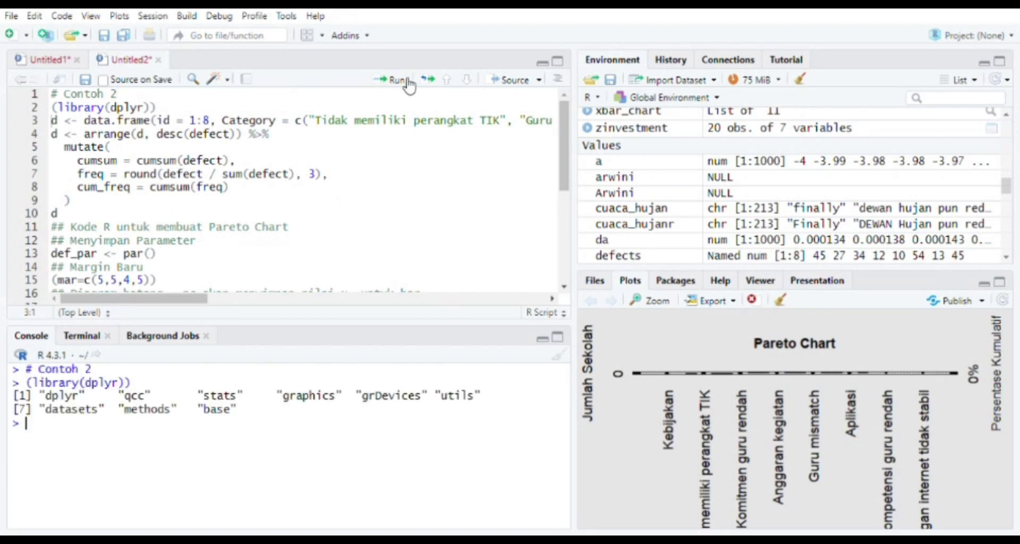
click(409, 86)
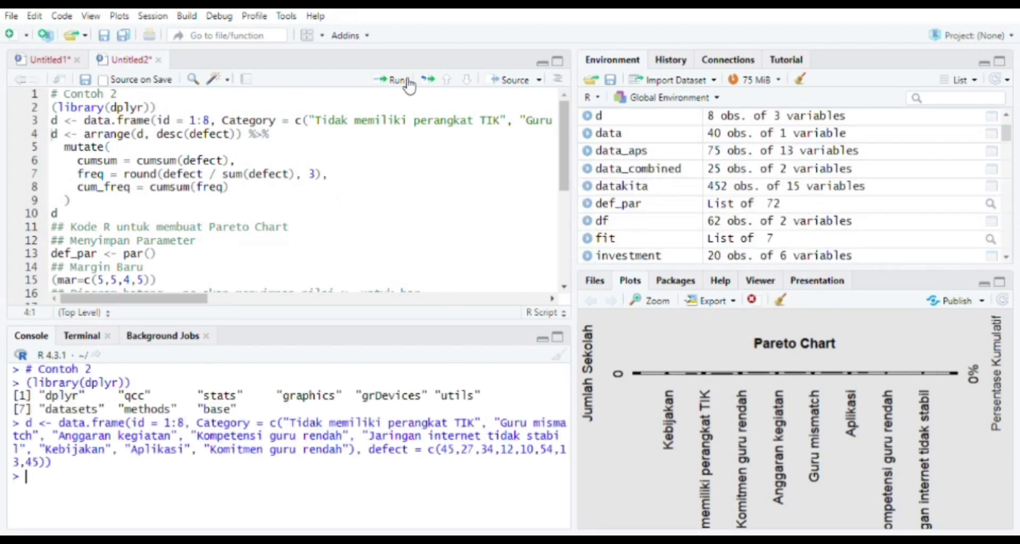
Run the arrange and mutate code that sorts d by descending defect and adds cumulative columns, and print d.
click(409, 86)
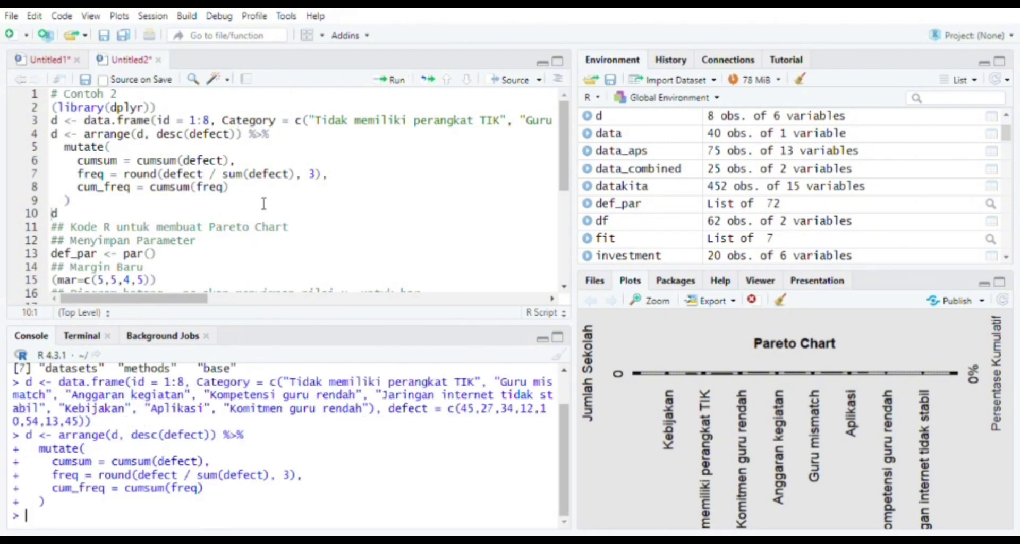
click(70, 219)
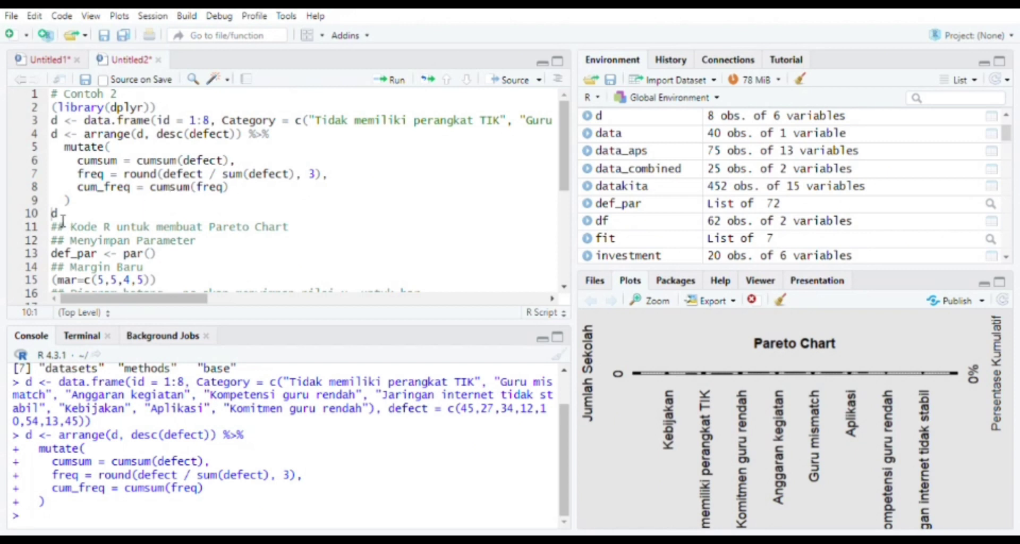
click(382, 86)
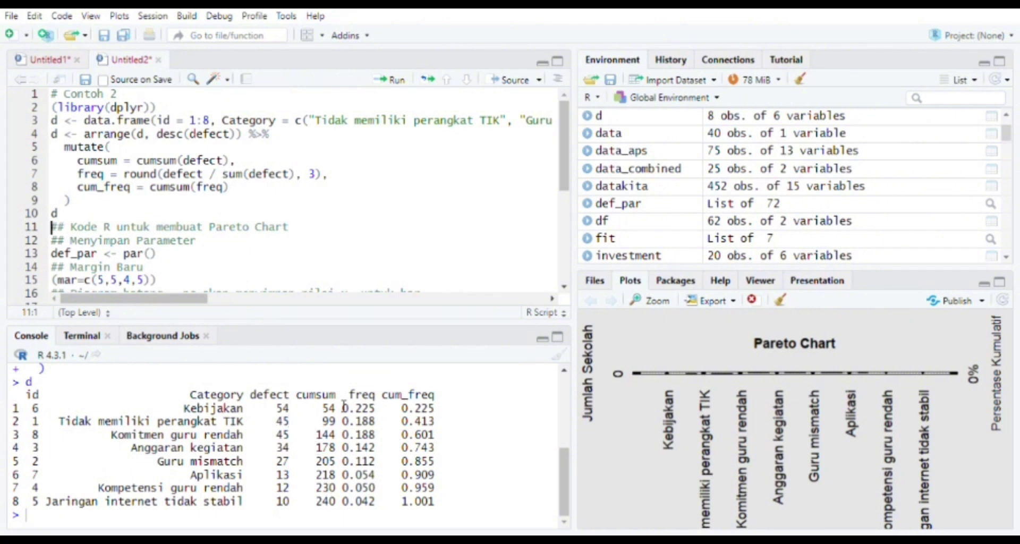
Run the def_par <- par() and mar=c(5,5,4,5) lines, removing the existing Pareto plot in between.
click(393, 80)
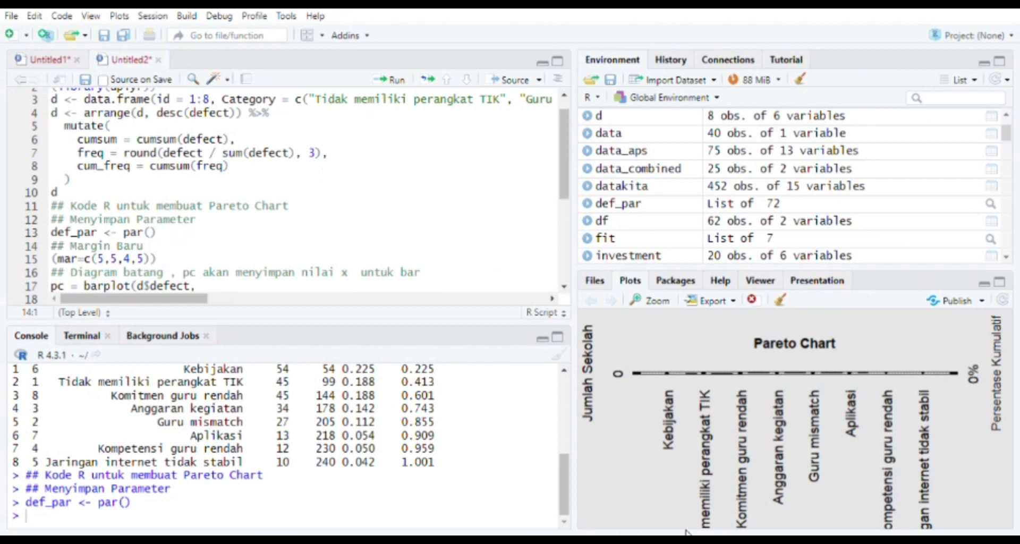
click(751, 302)
click(390, 81)
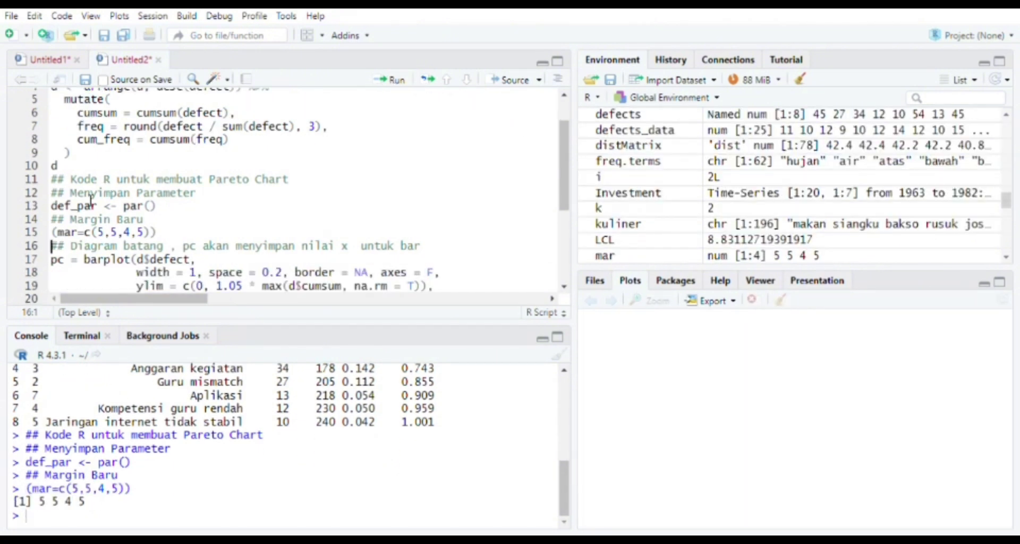
Draw "Pareto Chart (version 1)" by running the barplot, cumulative line and both axis commands on lines 16 to 29.
click(390, 80)
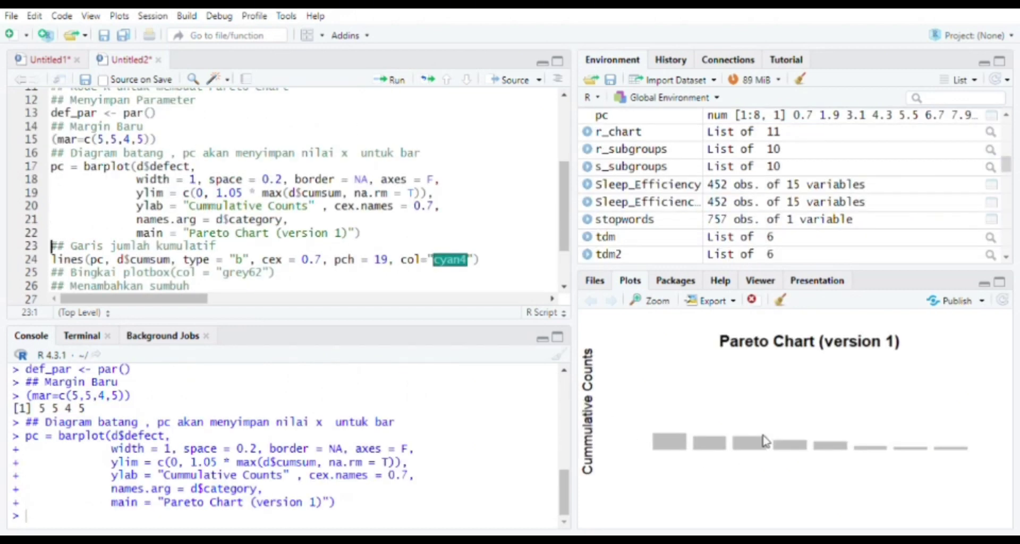
click(388, 80)
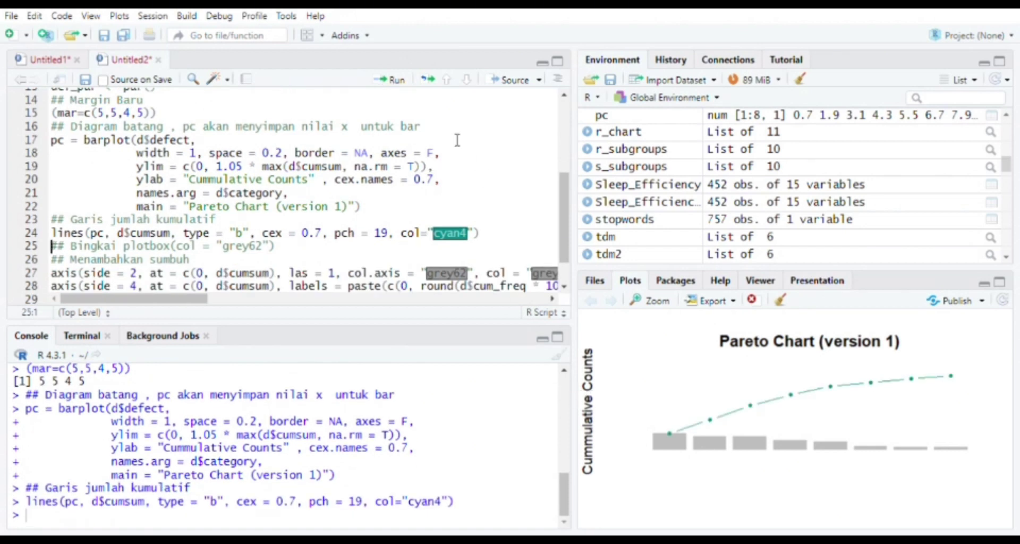
click(394, 81)
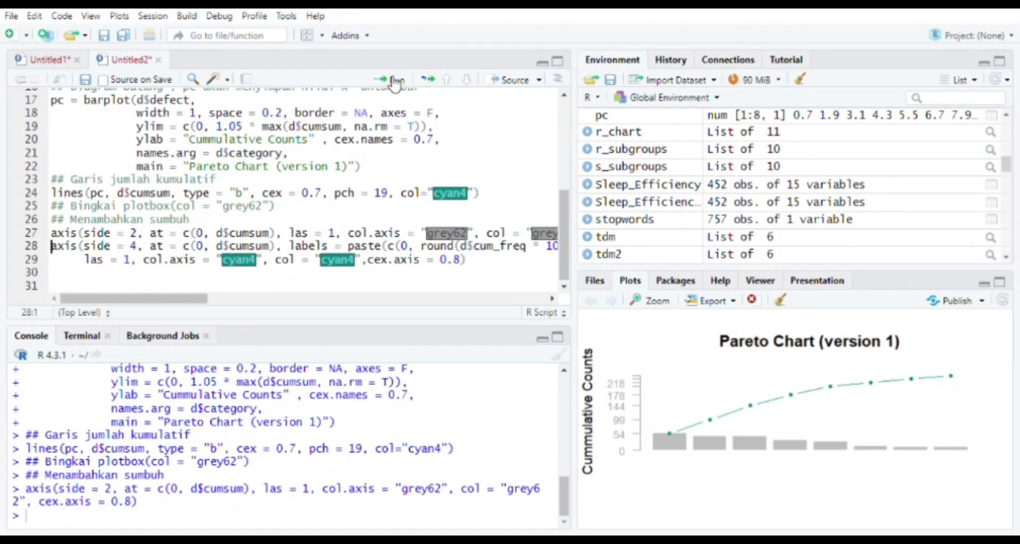
click(394, 80)
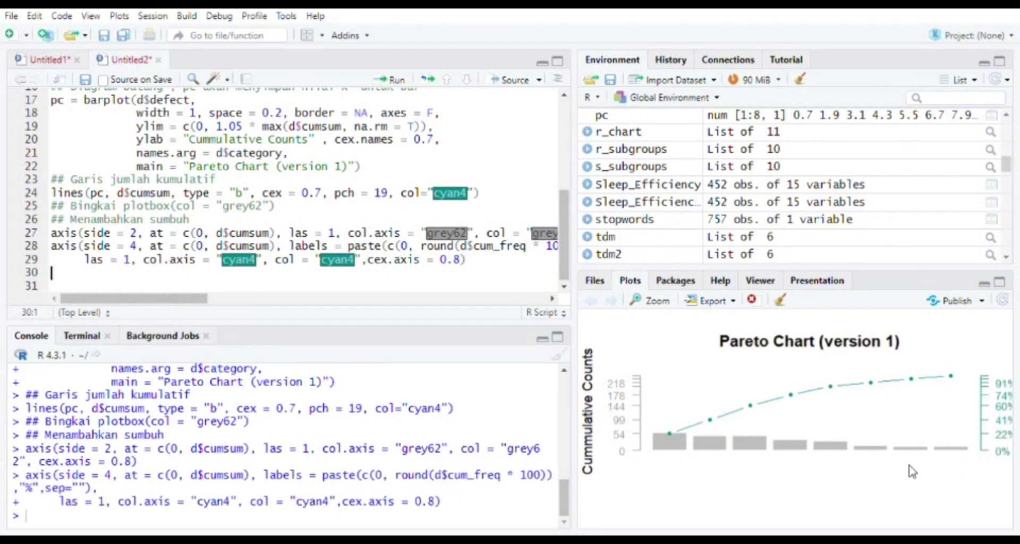
Compare the printed table d in the console with the chart, and review the full axis code on lines 27 to 29.
scroll(361, 394, up, 4)
scroll(361, 394, up, 5)
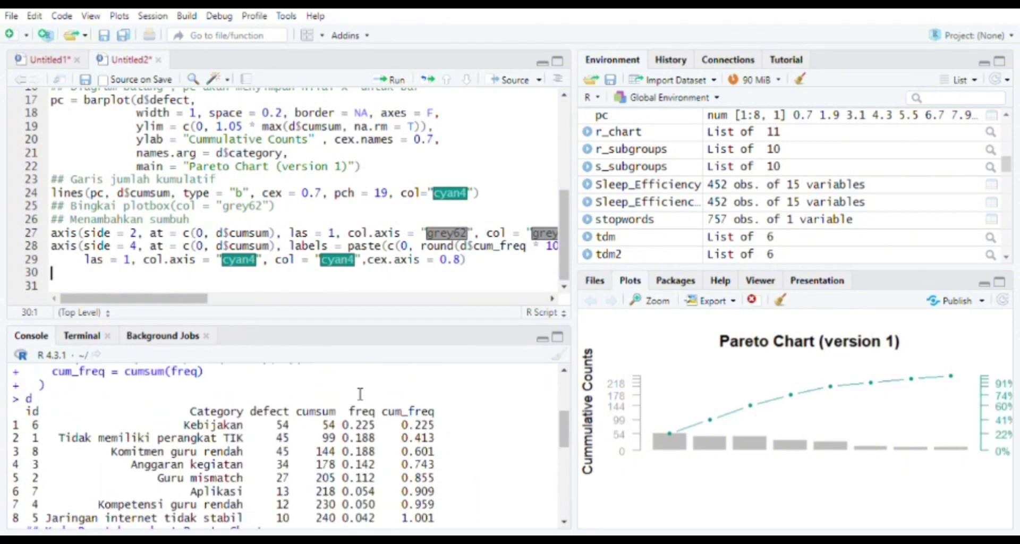
scroll(360, 394, down, 2)
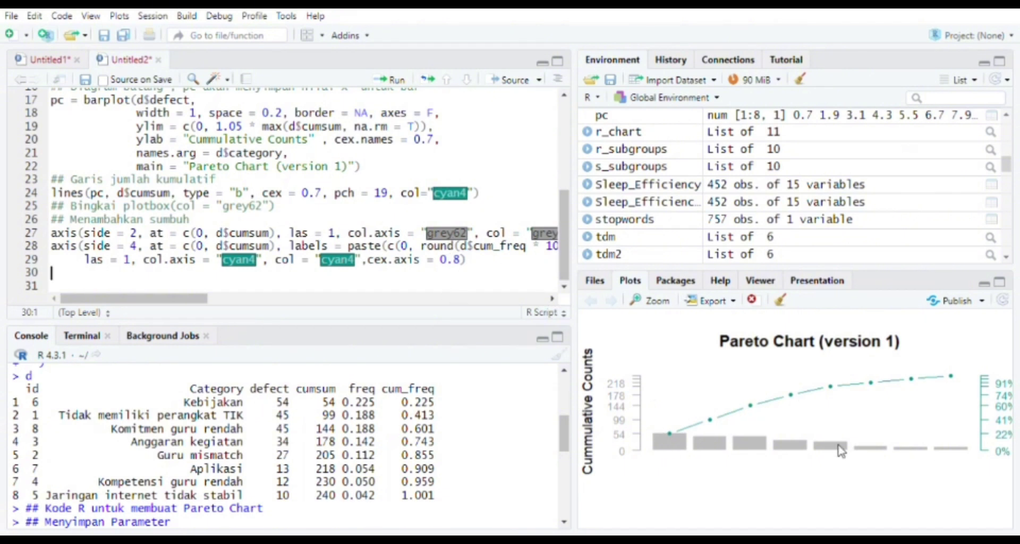
scroll(367, 278, right, 5)
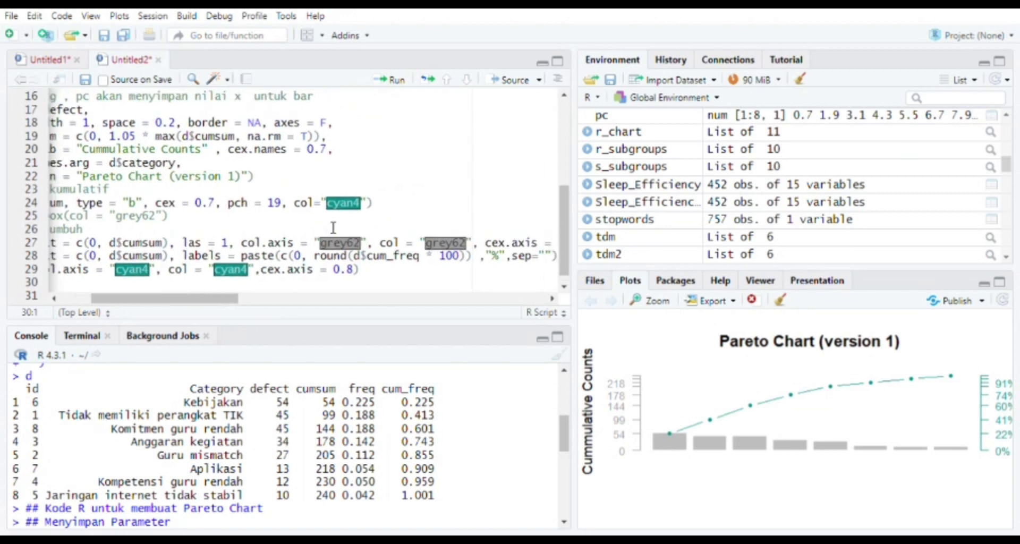